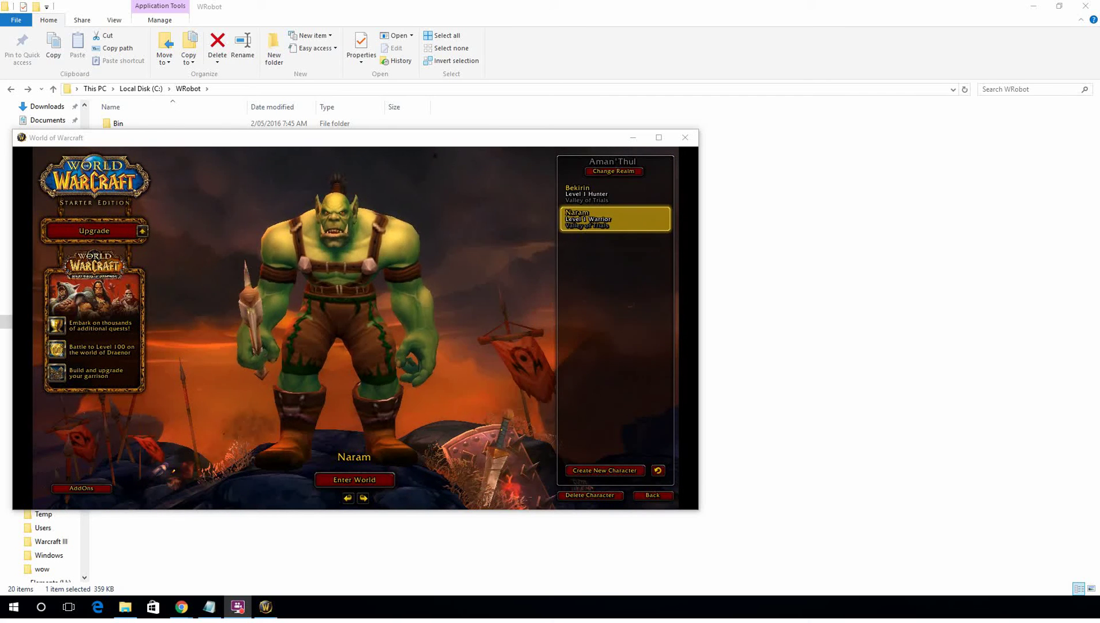
Launch Relogger from the WRobot folder in File Explorer and maximize its window.
click(989, 278)
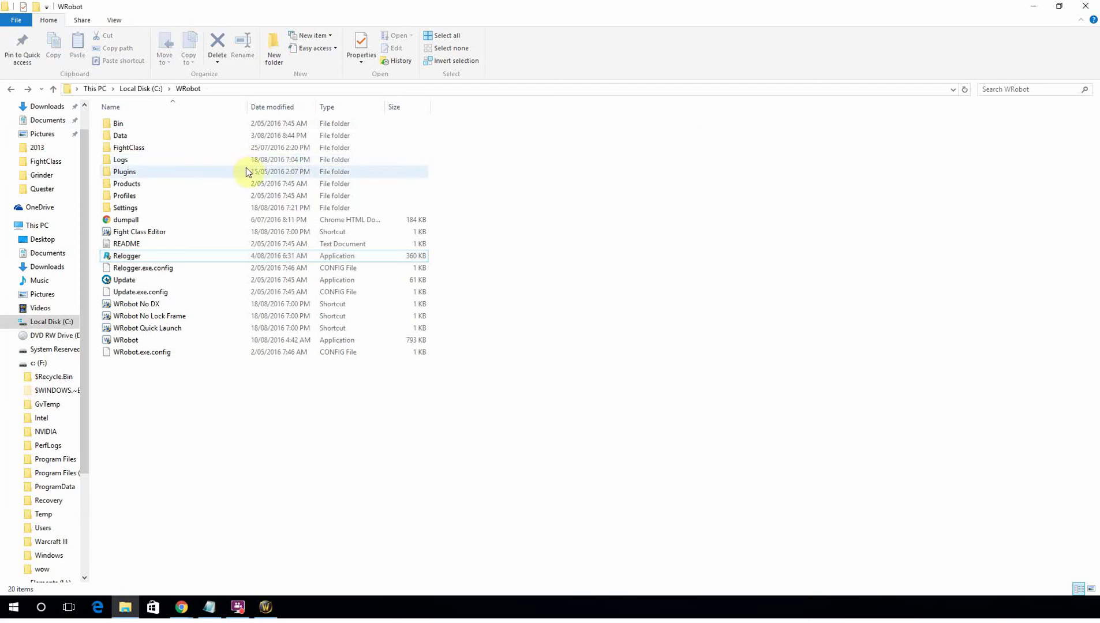
double_click(123, 258)
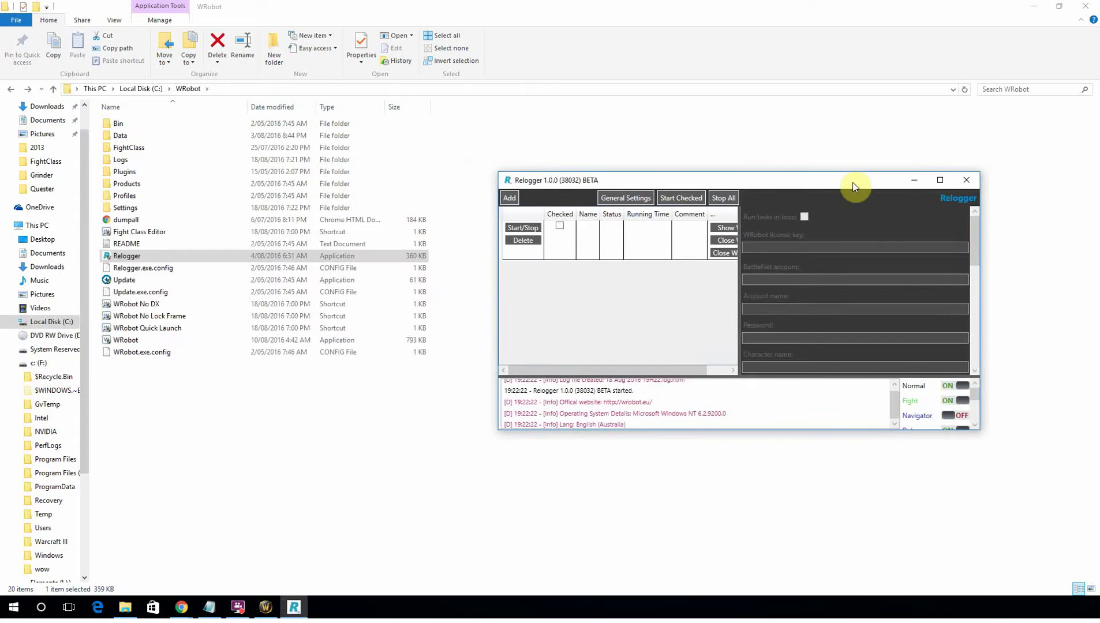
double_click(852, 183)
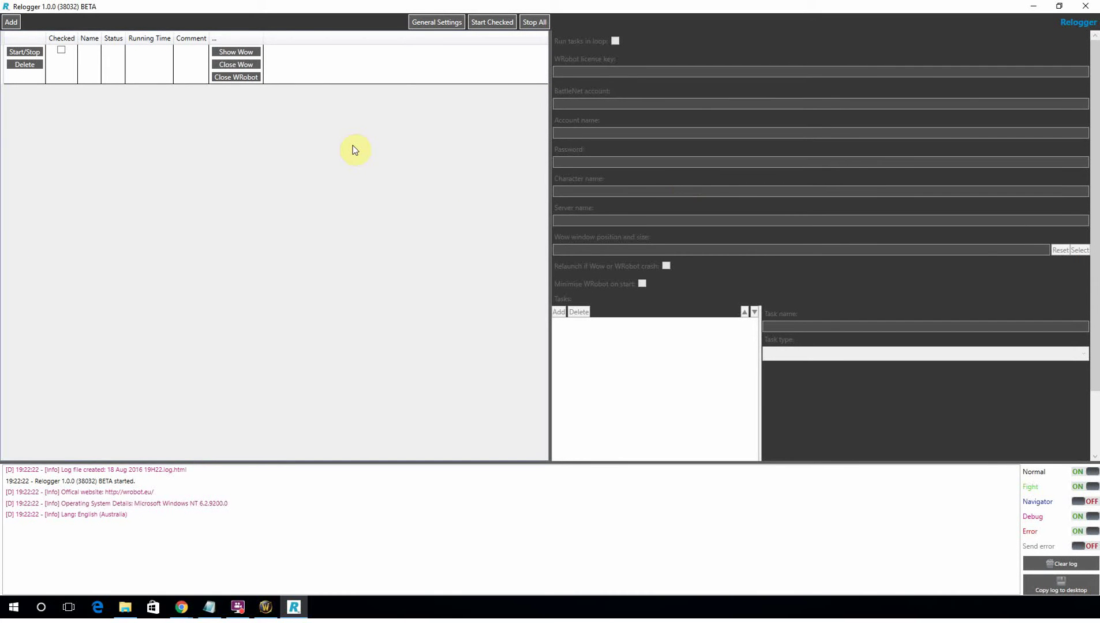
click(442, 24)
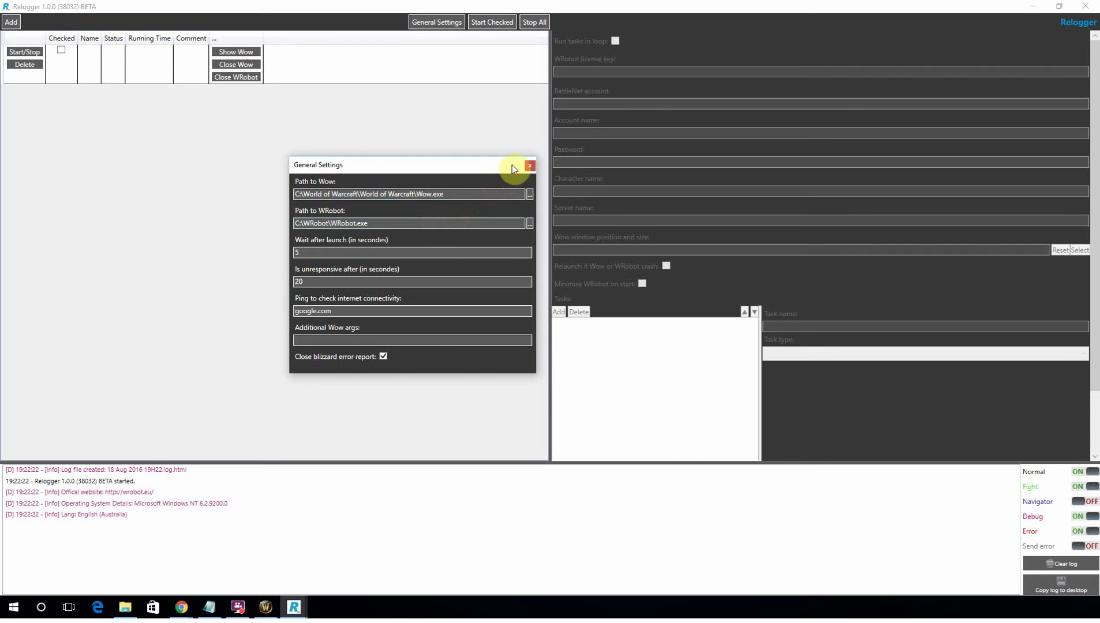
click(531, 167)
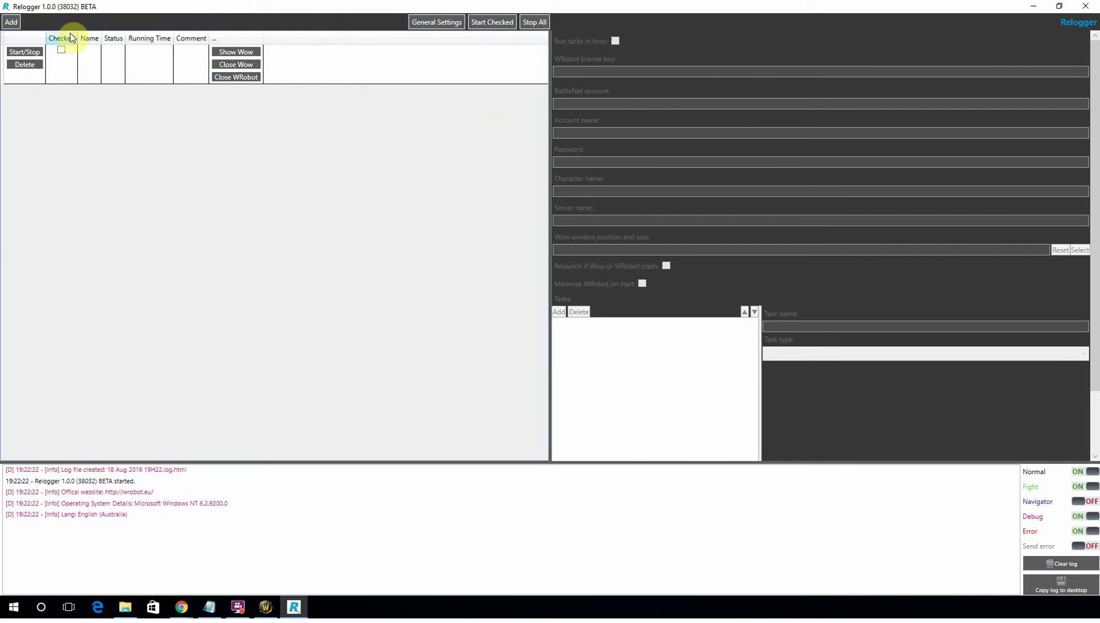
Add a new relogger profile and name it Demo.
click(13, 24)
click(103, 64)
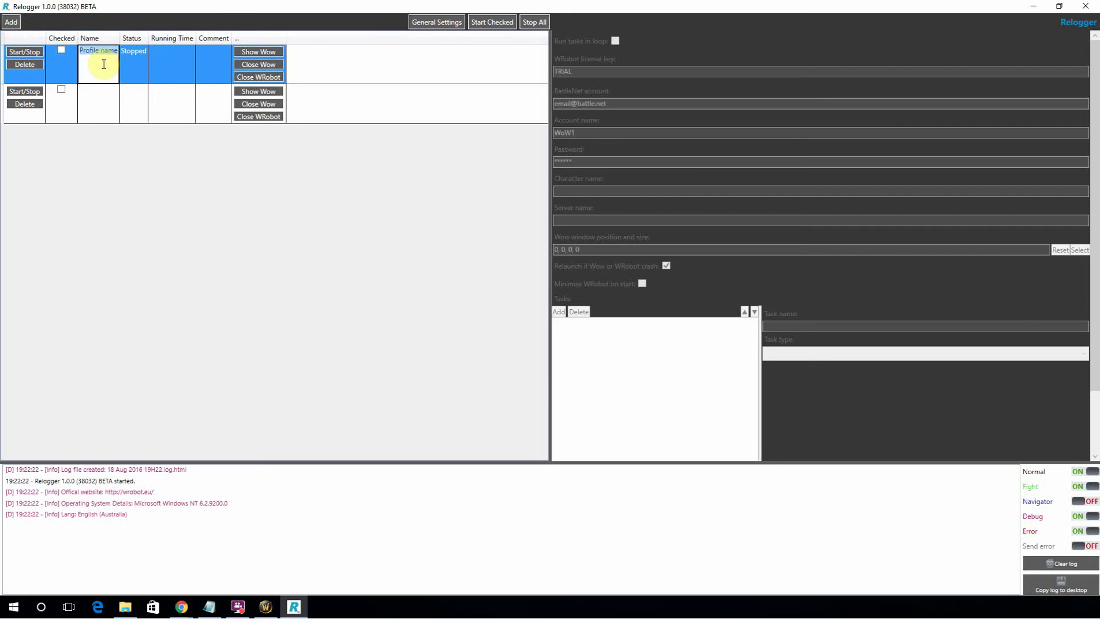
click(103, 64)
text(Demo)
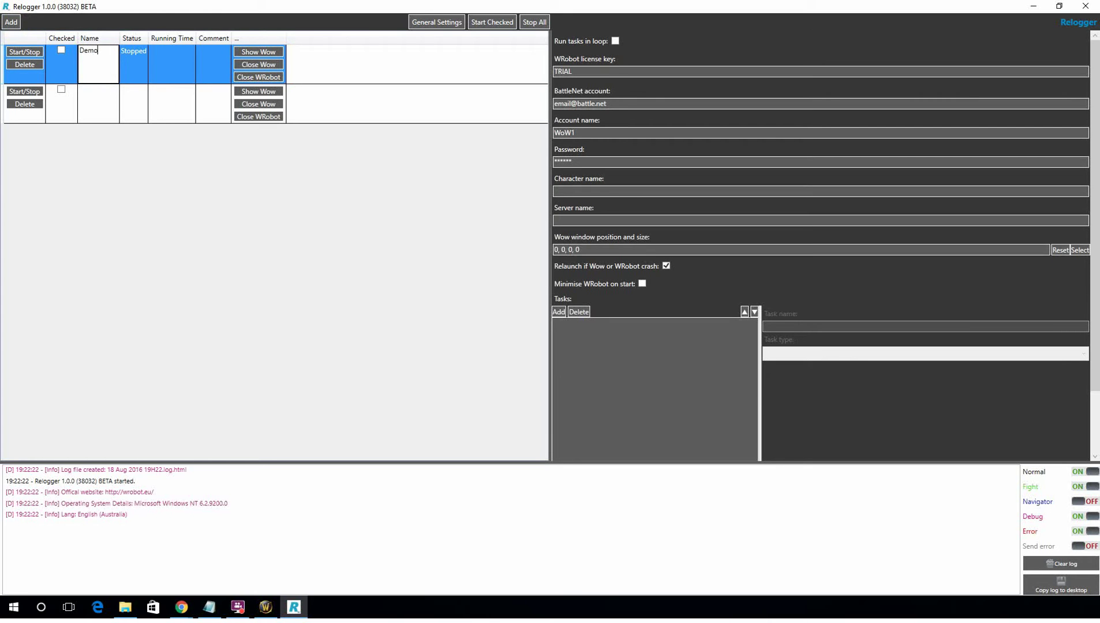
click(126, 54)
Paste the WRobot licence key into the Demo profile and enable running tasks in a loop.
key(alt+Tab)
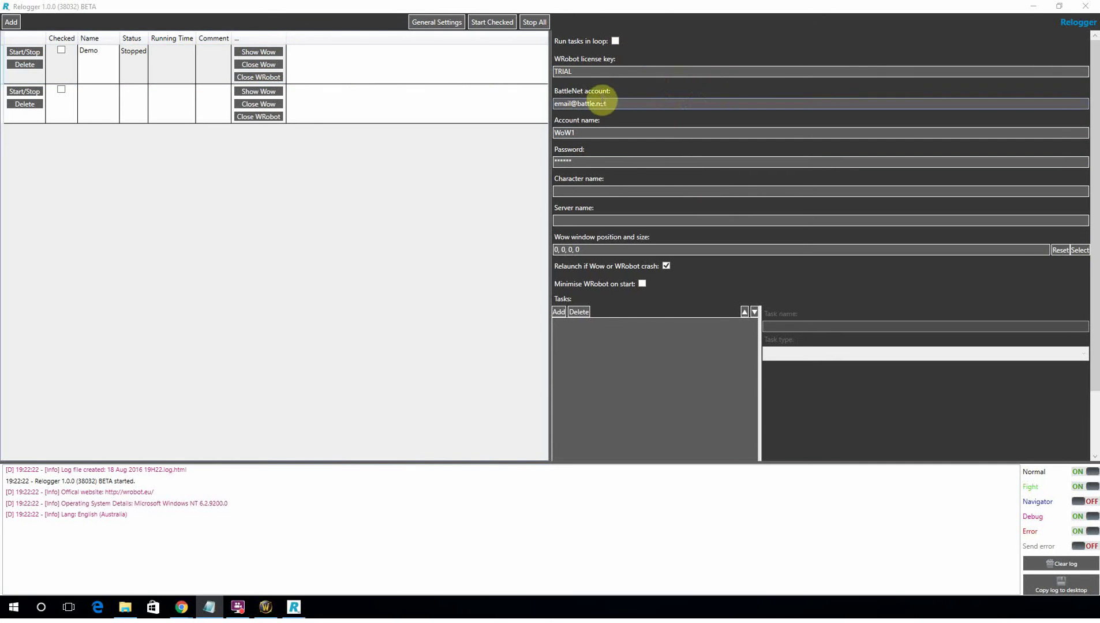
click(607, 72)
key(ctrl+v)
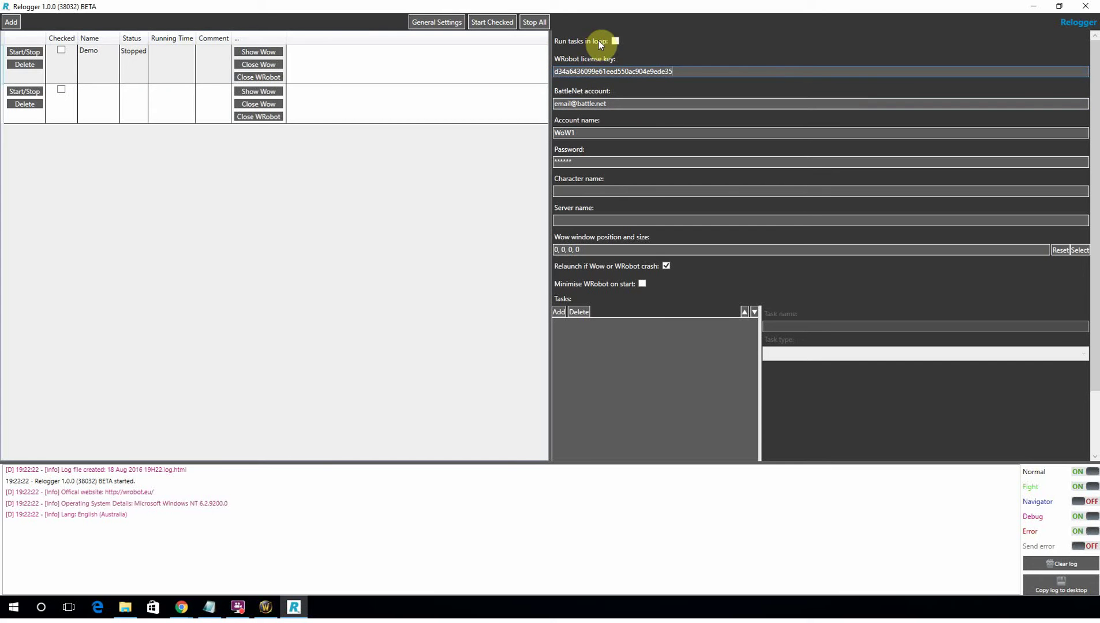
click(615, 41)
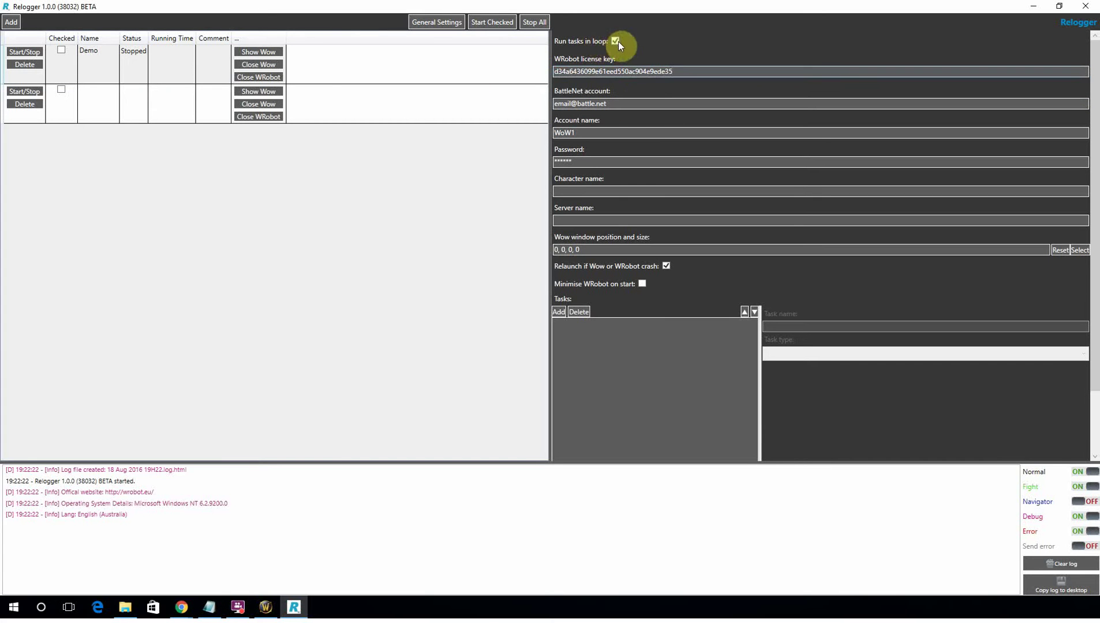
Paste in the BattleNet account e-mail and the account password.
key(alt+Tab)
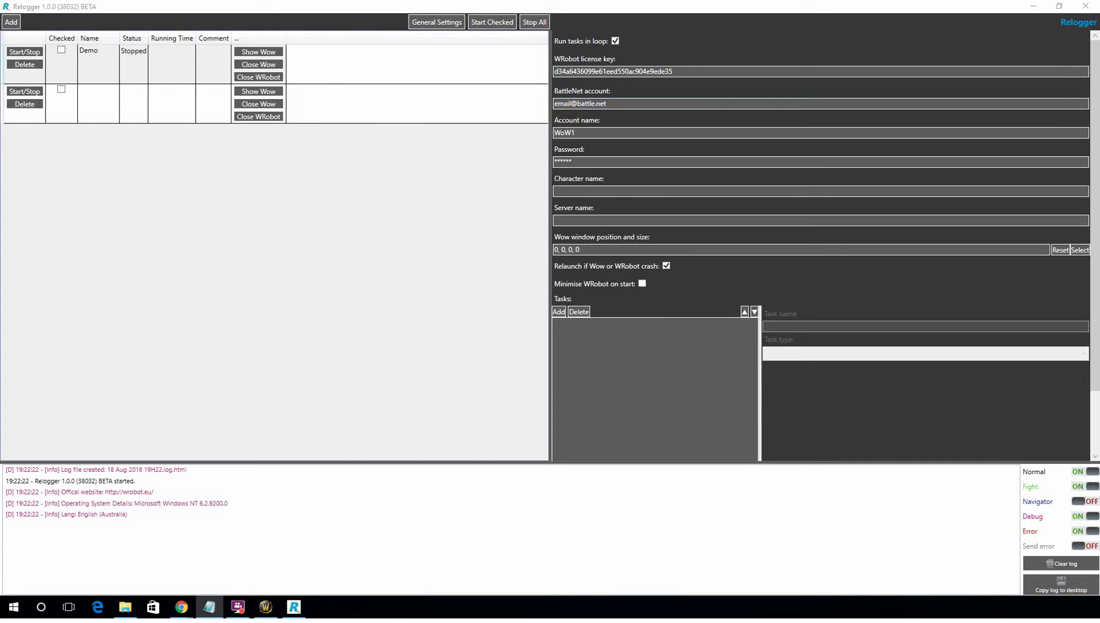
triple_click(613, 103)
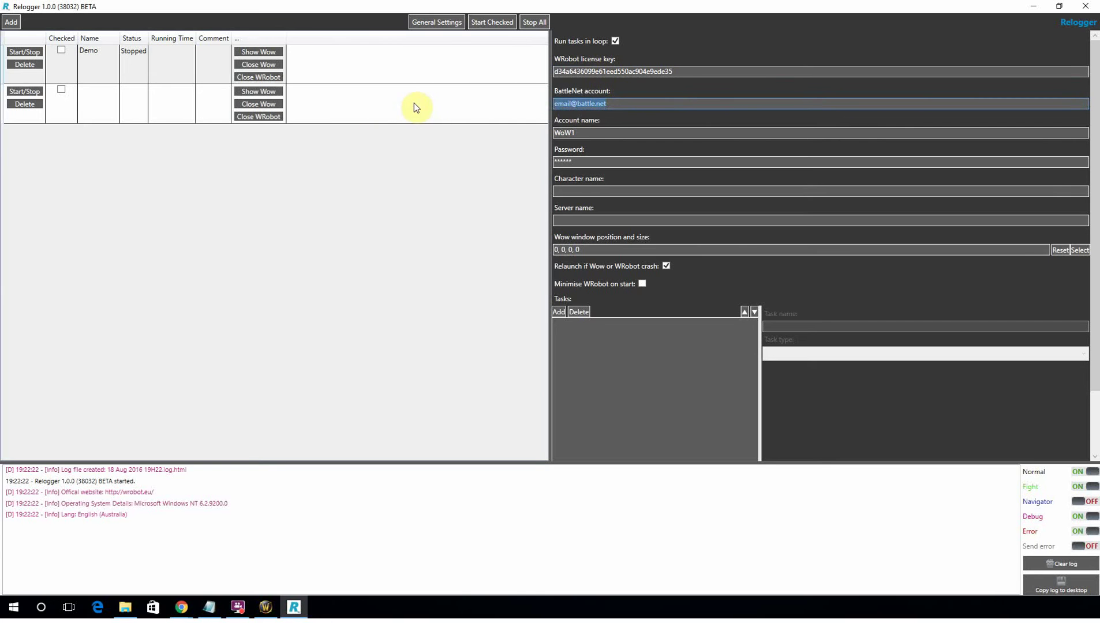
key(ctrl+v)
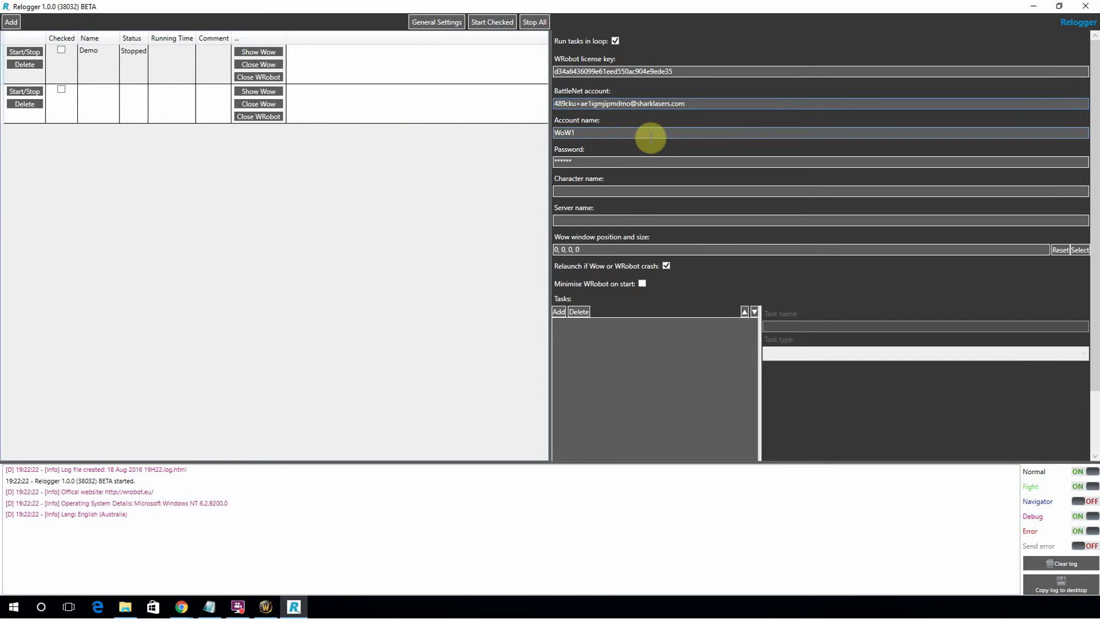
key(alt+Tab)
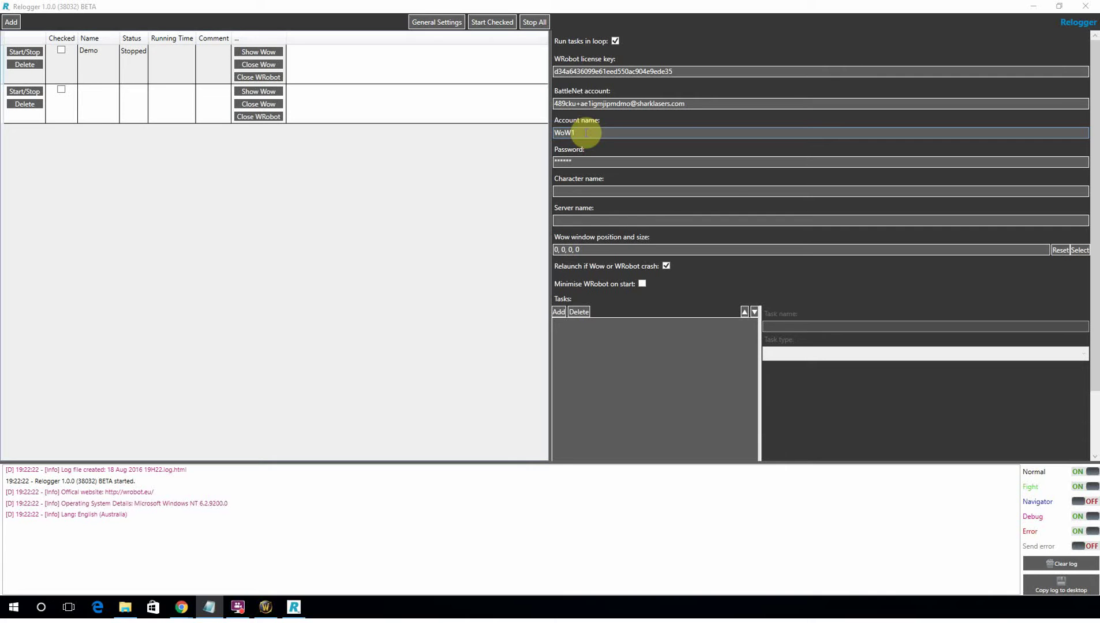
double_click(577, 159)
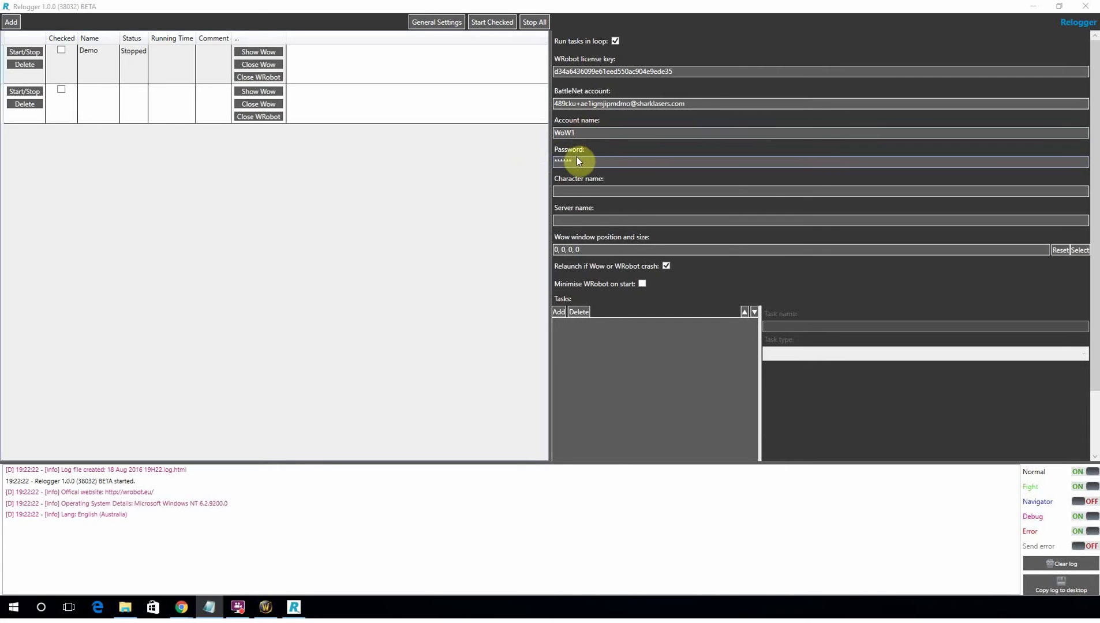
key(ctrl+v)
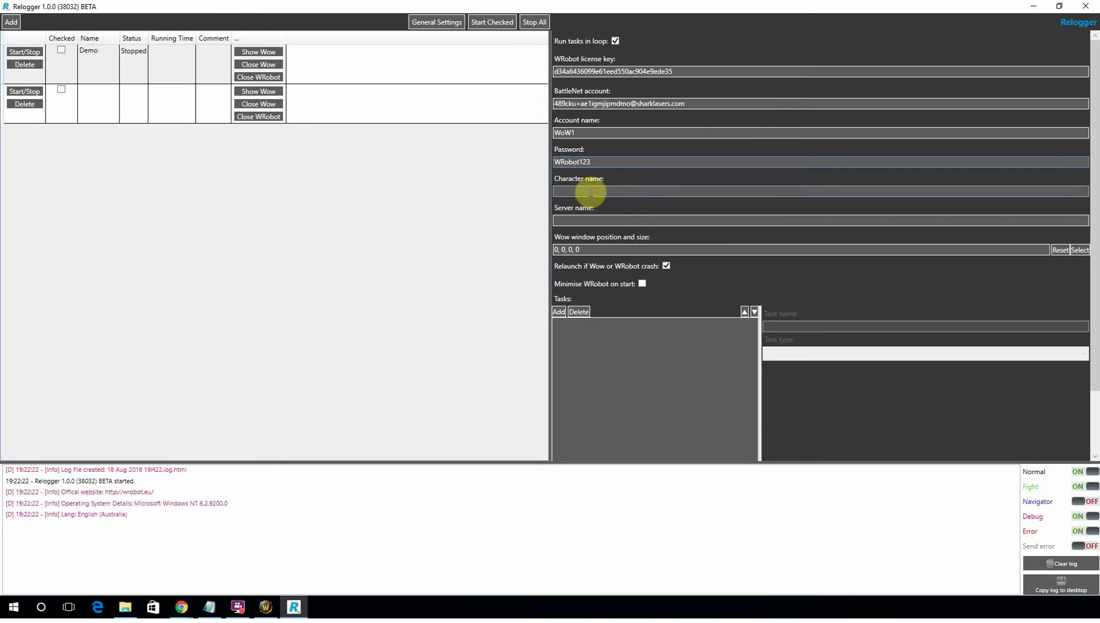
key(alt+Tab)
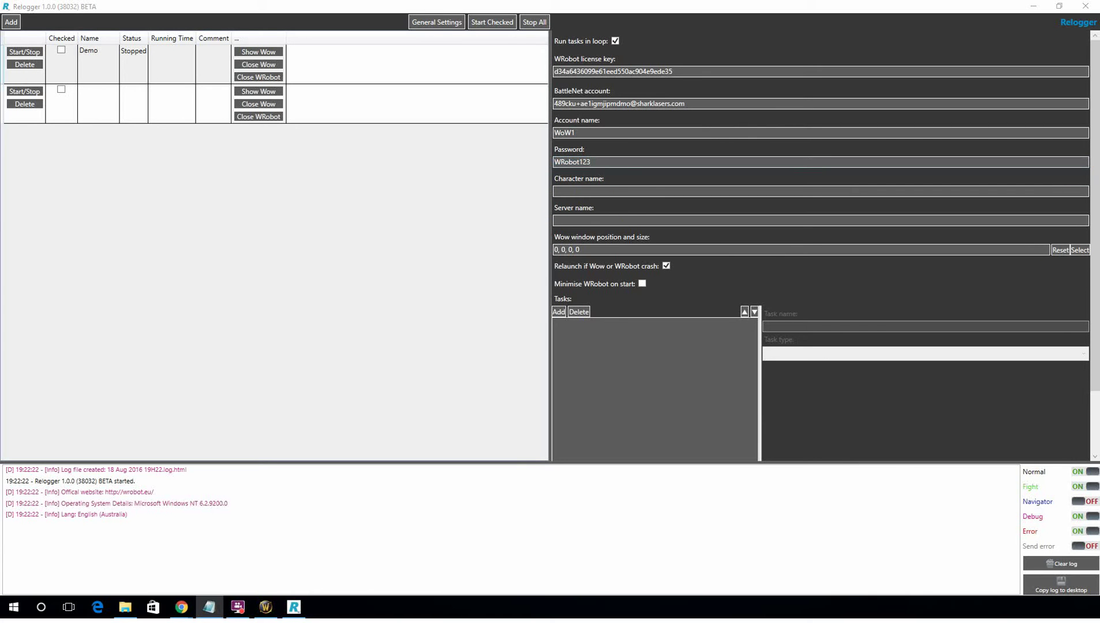
click(595, 191)
Enter Naram as the character name and look up the Aman'Thul realm in the game.
text(Naram)
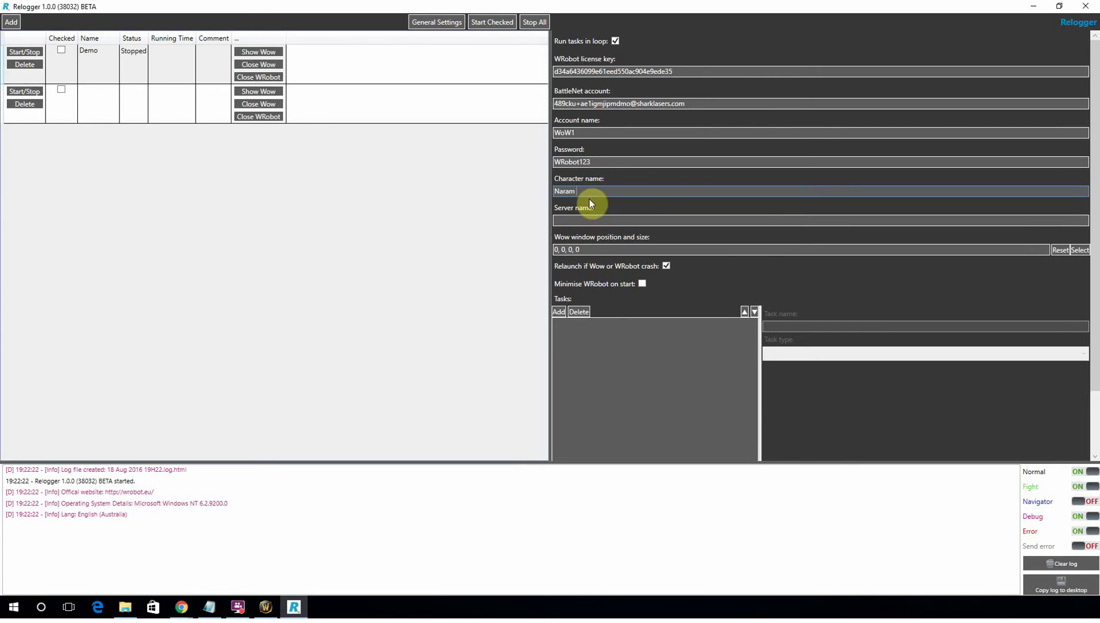
click(265, 607)
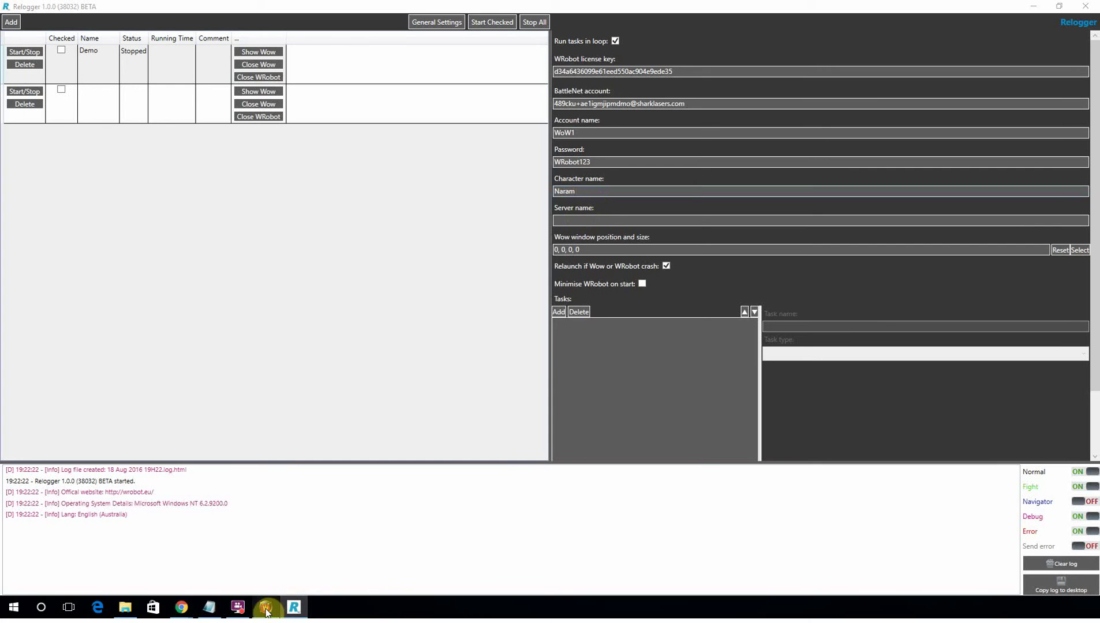
drag(424, 135, 393, 219)
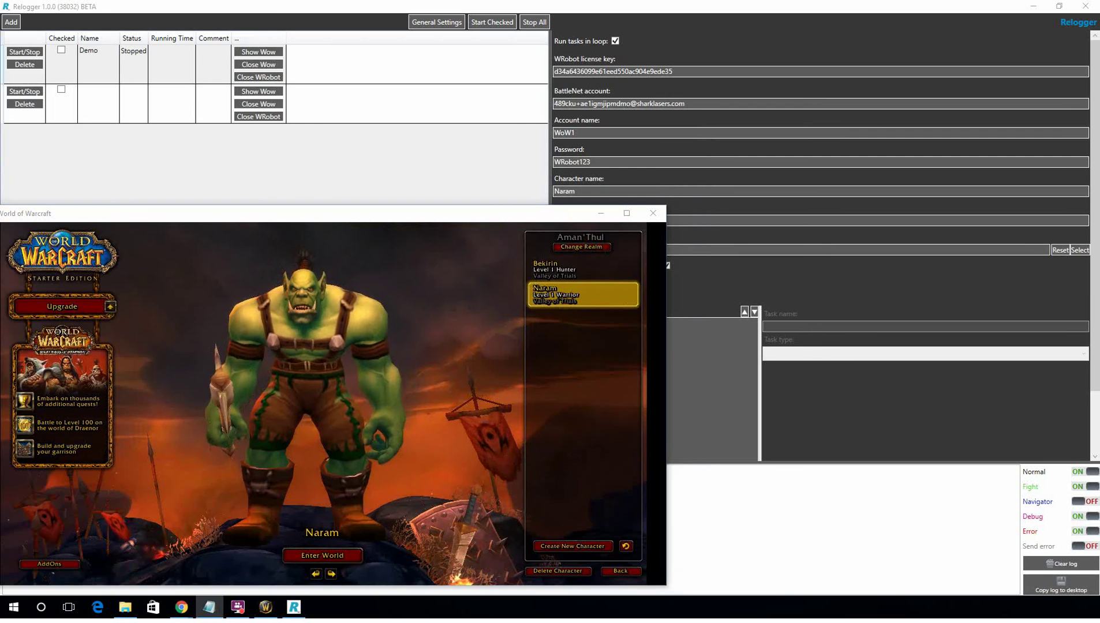
click(774, 199)
click(788, 222)
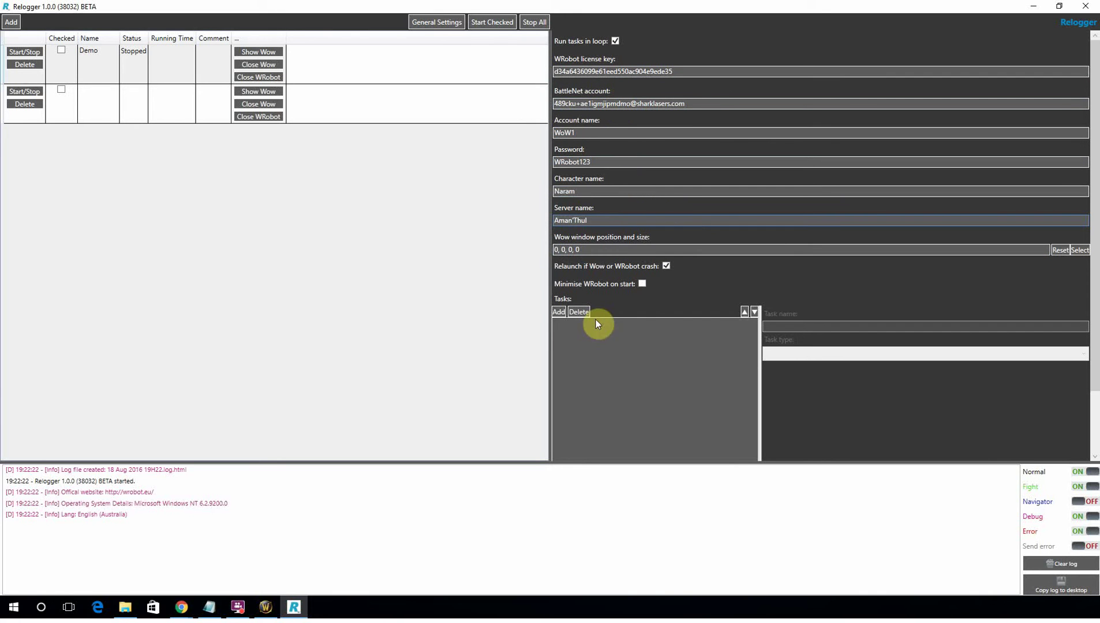
Add four new tasks to the Demo profile's schedule.
click(557, 312)
click(557, 312)
click(558, 312)
click(557, 313)
click(558, 312)
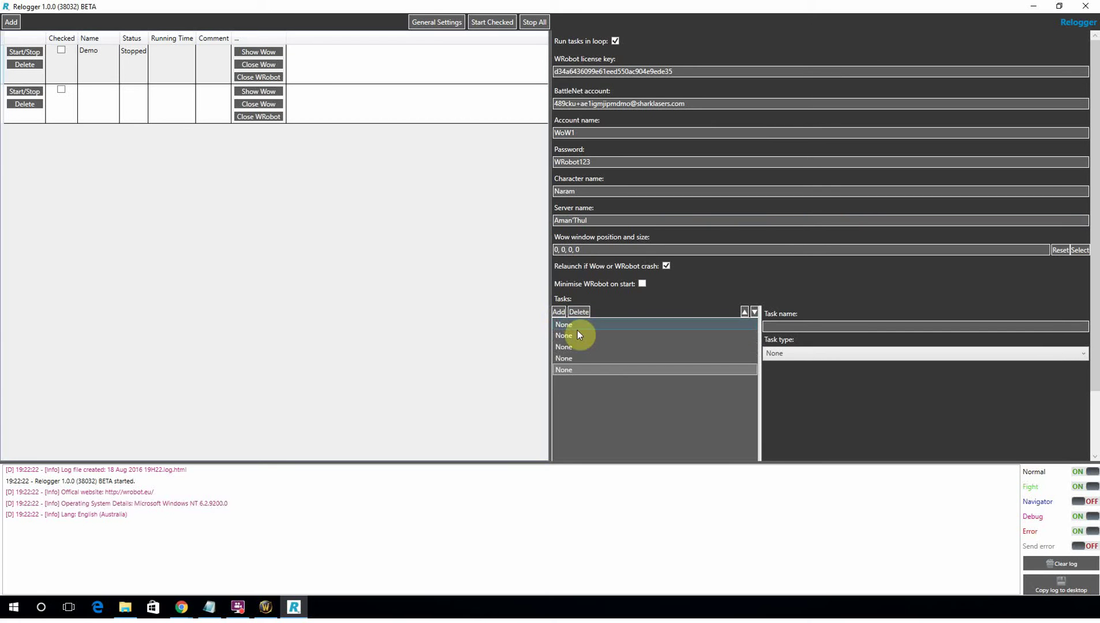
scroll(578, 326, down, 3)
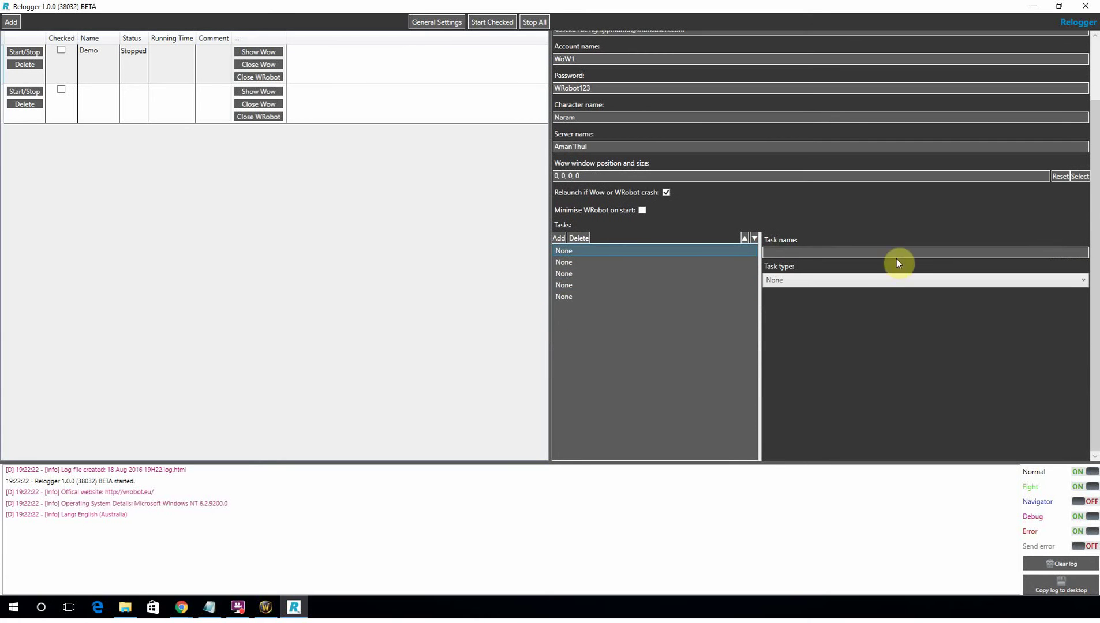
Name the first task Run1 and set its type to Run.
click(911, 251)
text(Run1)
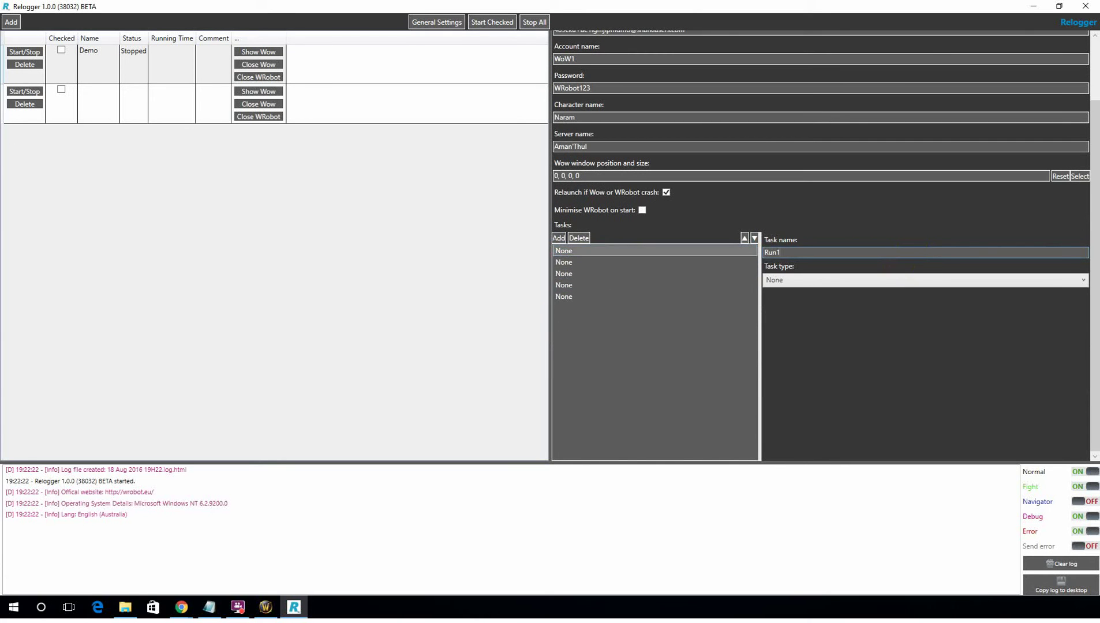
click(1081, 282)
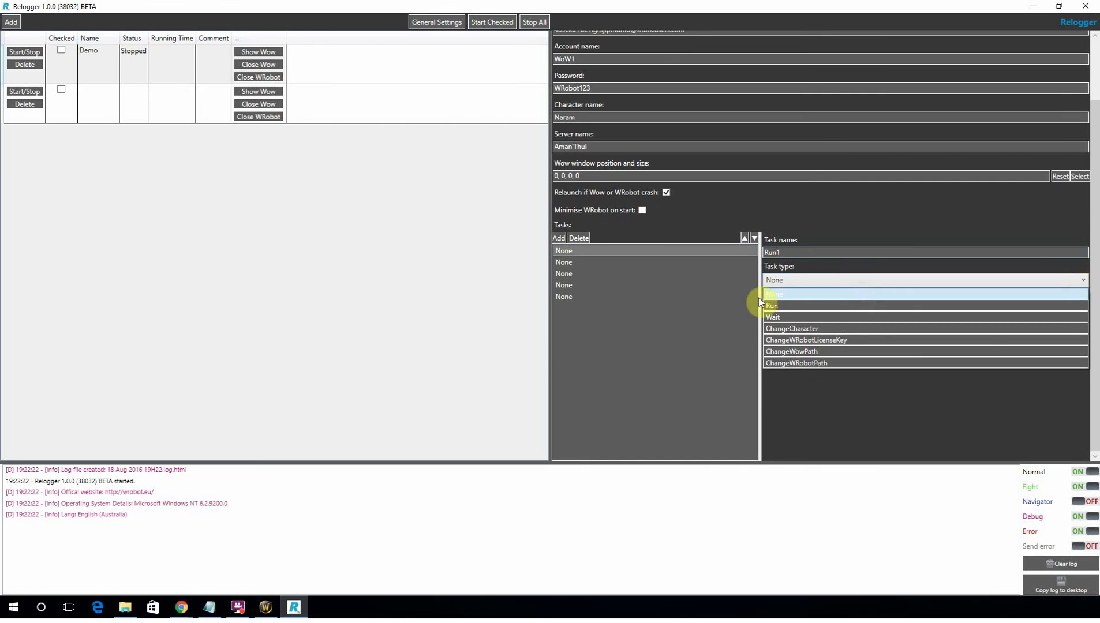
click(783, 307)
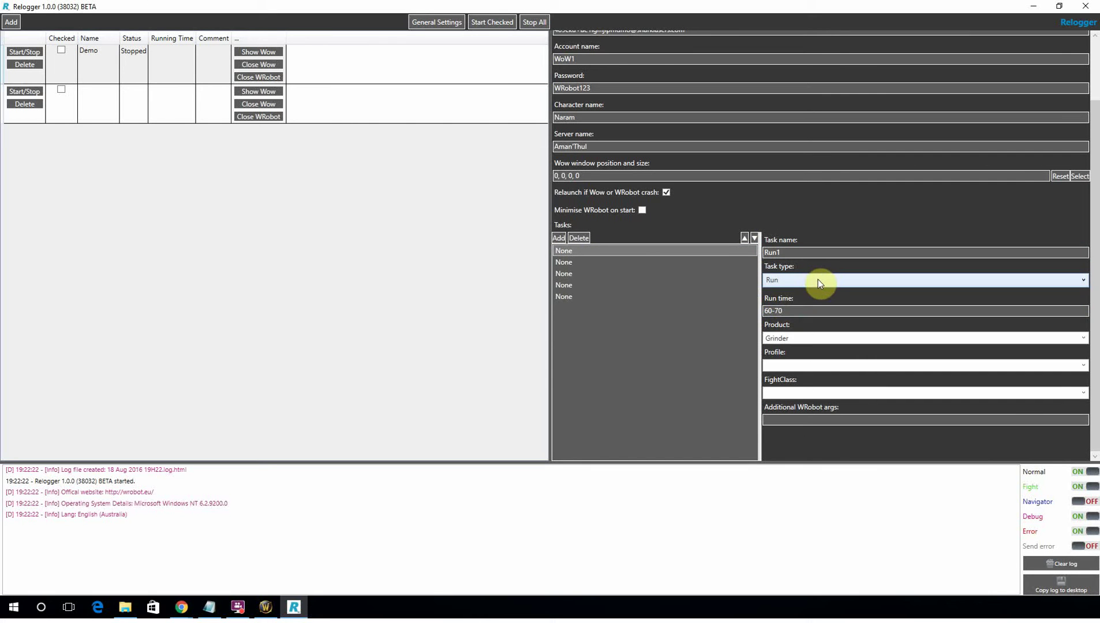
click(819, 279)
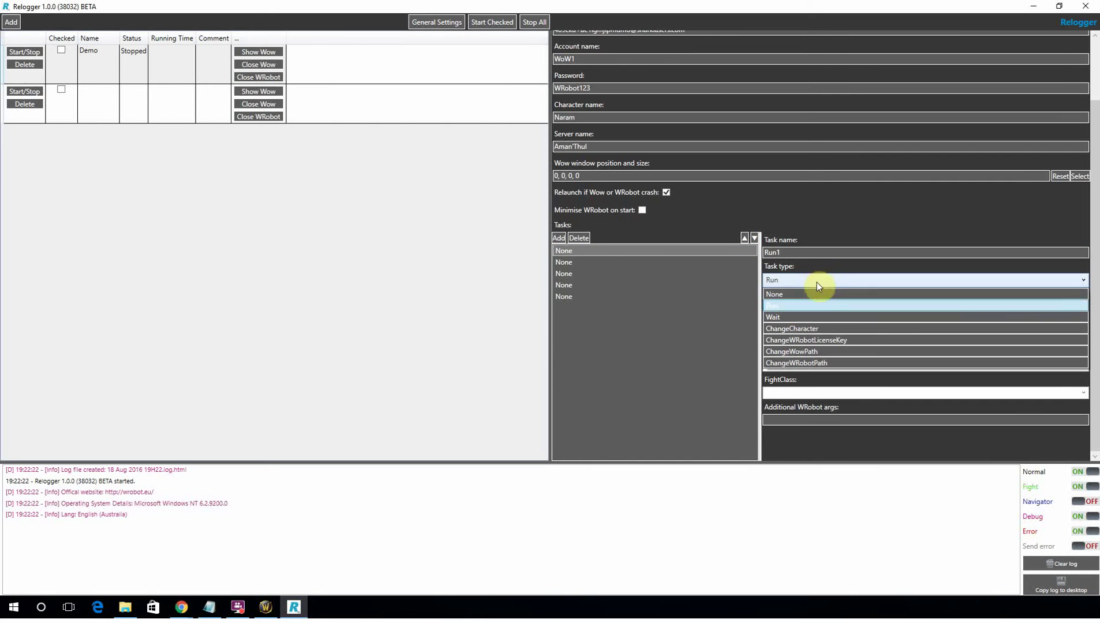
click(833, 307)
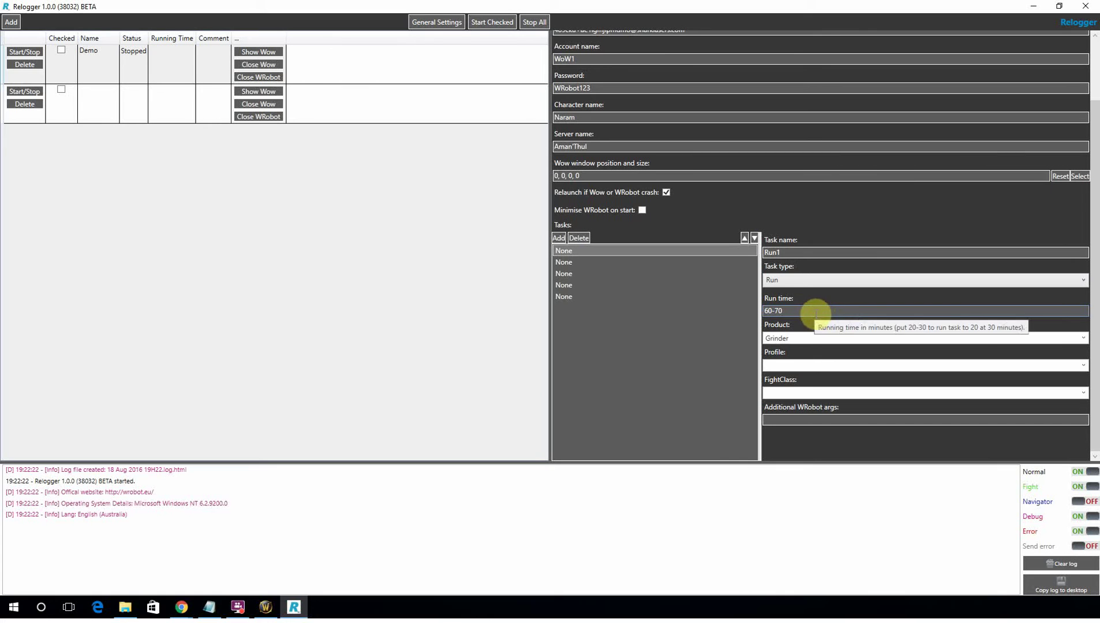
Change Run1's product from Grinder to Quester and browse the quest profile list.
double_click(801, 338)
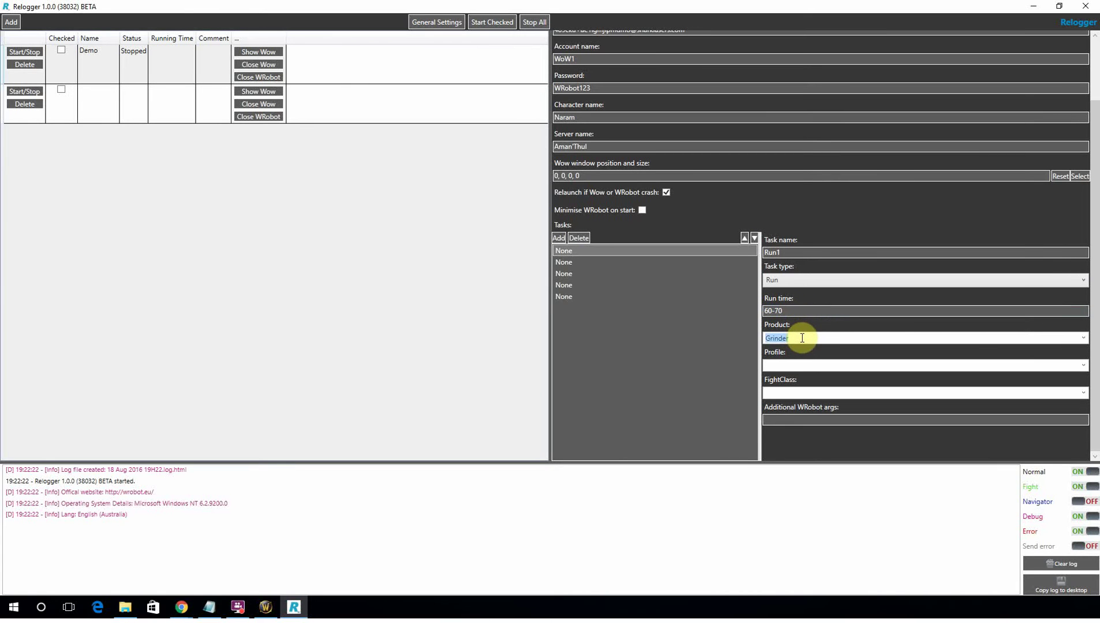
click(1082, 338)
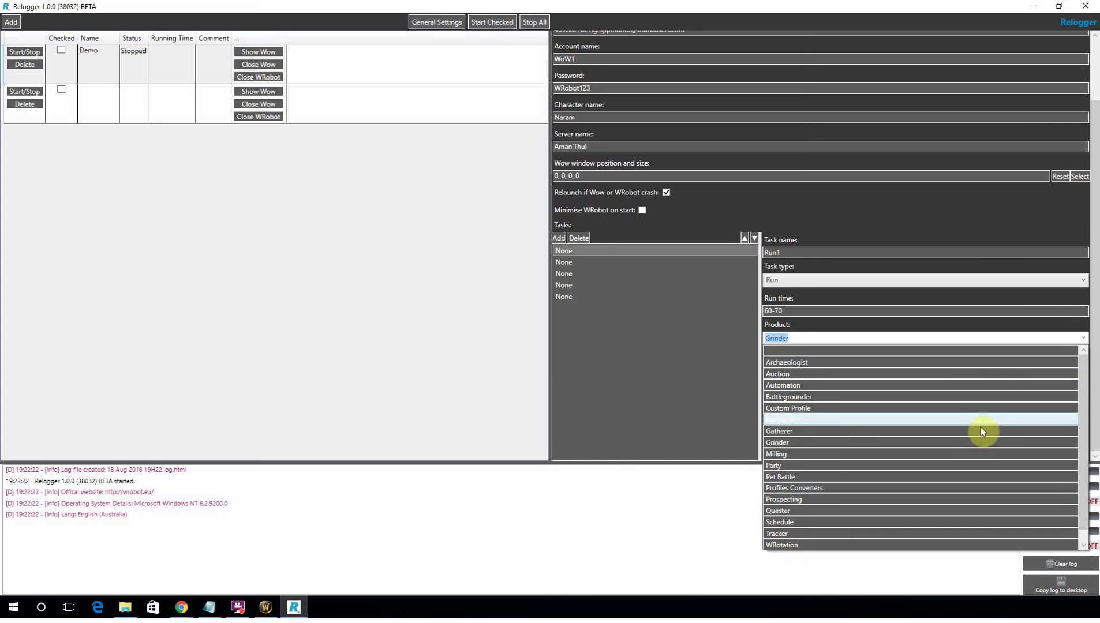
click(902, 510)
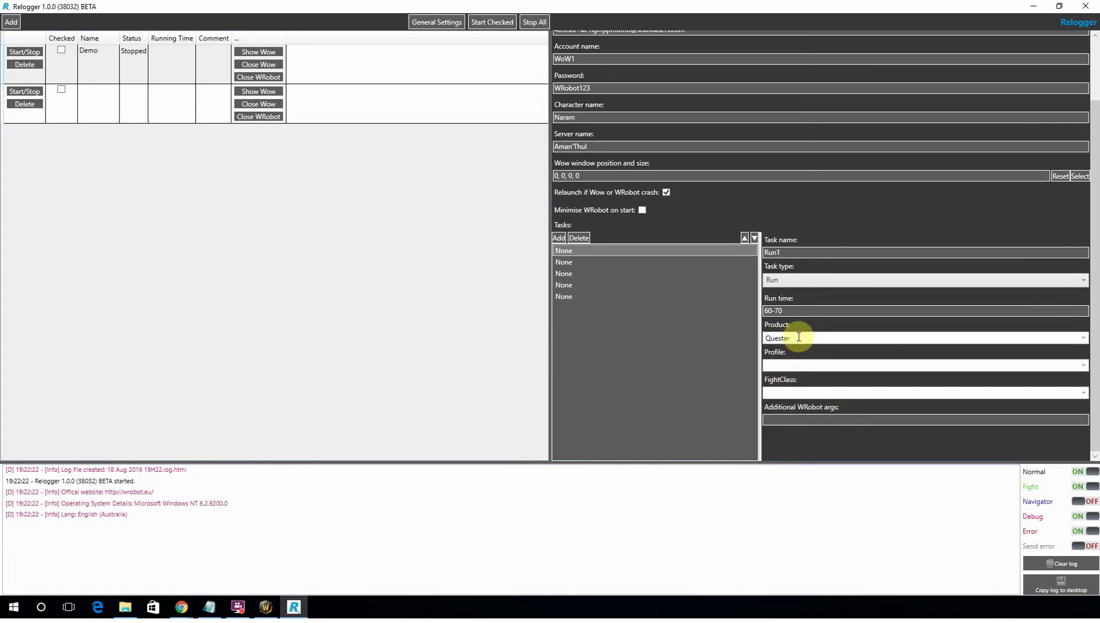
click(1082, 367)
drag(1085, 392, 1067, 439)
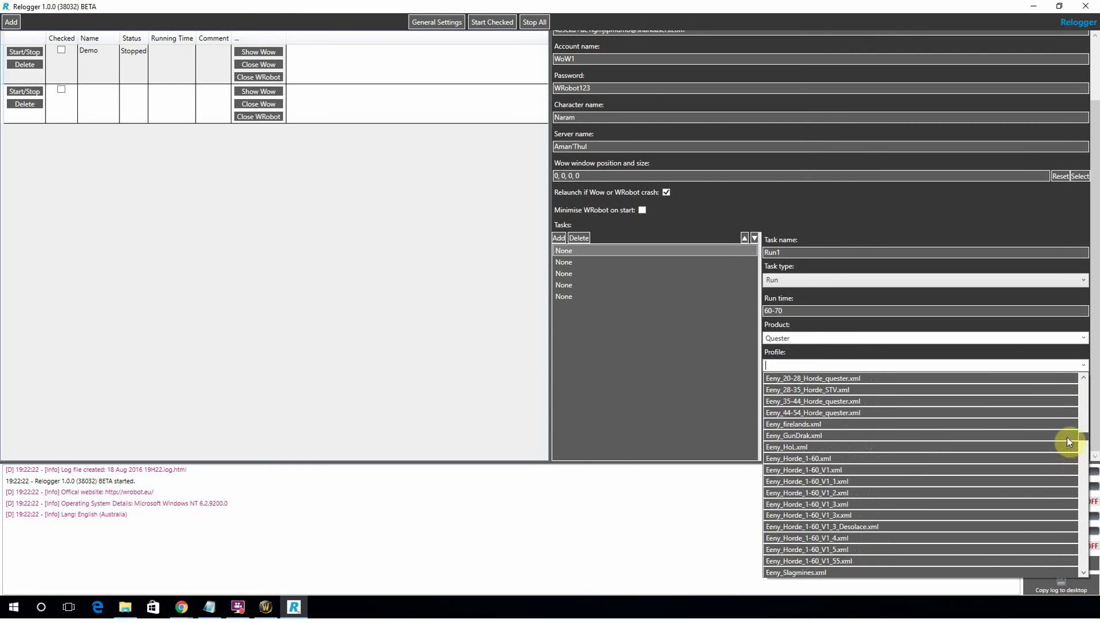
Choose Eeny_Horde_1-60.xml as Run1's profile.
click(790, 459)
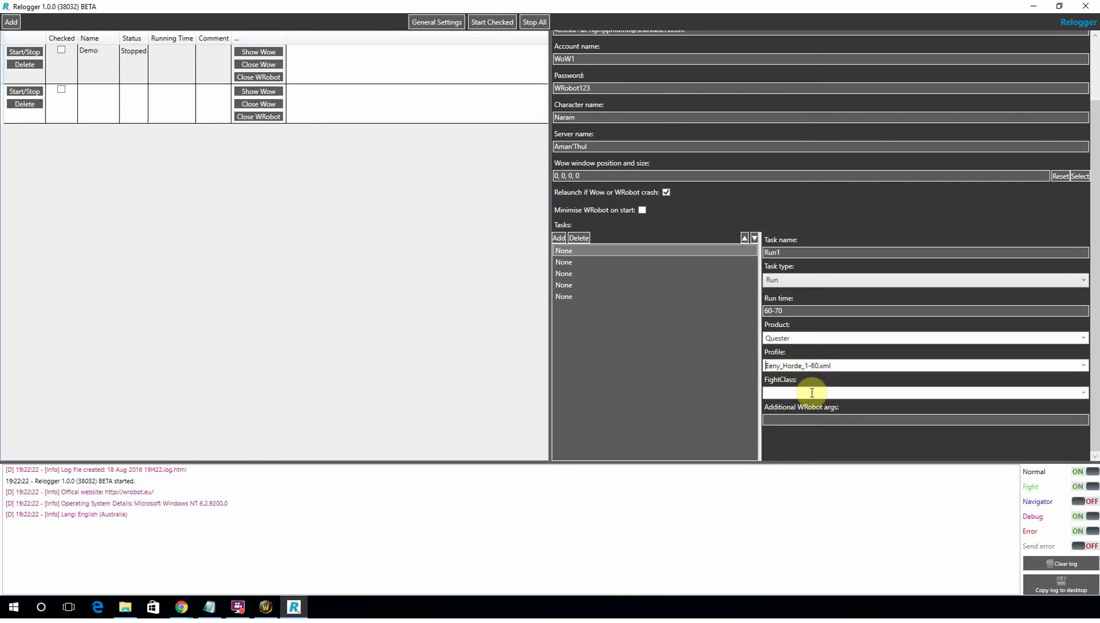
double_click(323, 7)
drag(399, 120, 495, 128)
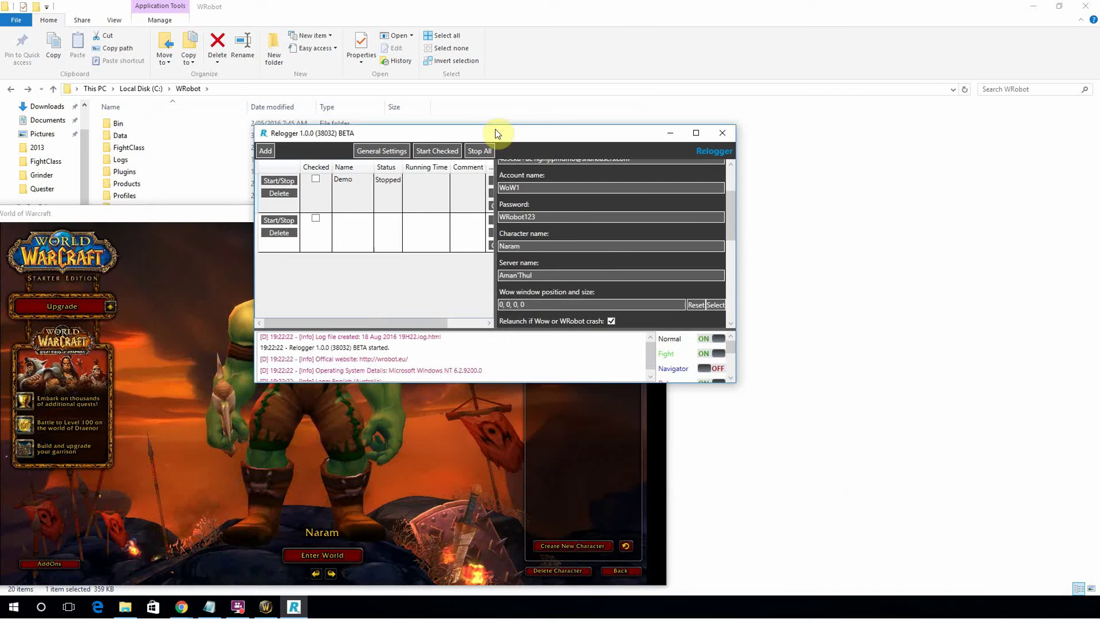
double_click(495, 128)
Set Run1's fight class to Legion_warrior.xml.
click(1080, 393)
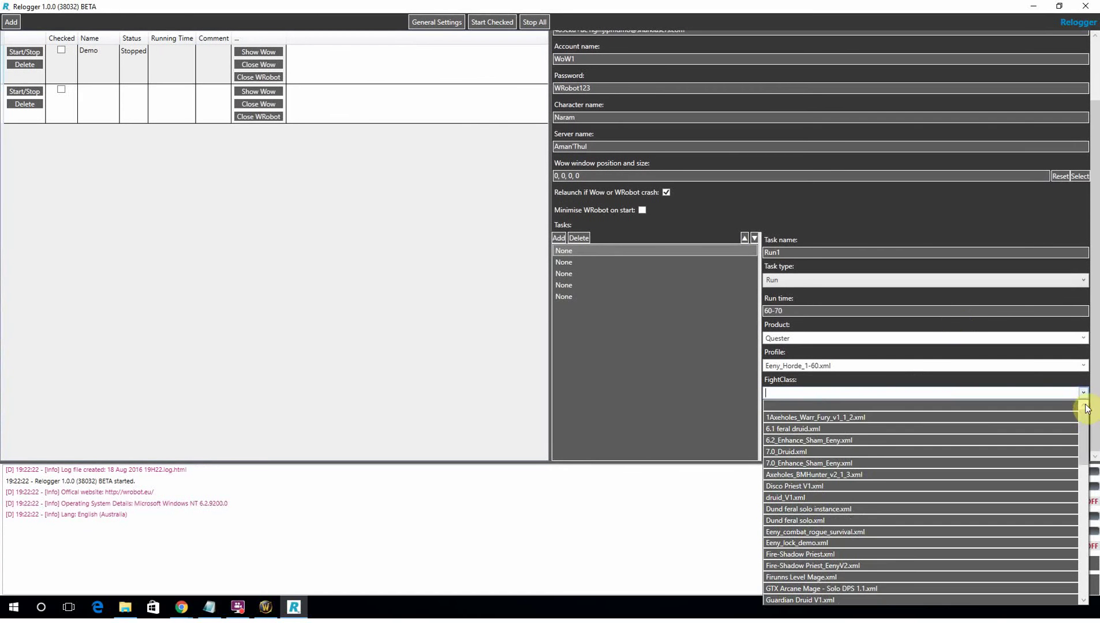
drag(1086, 438, 1087, 469)
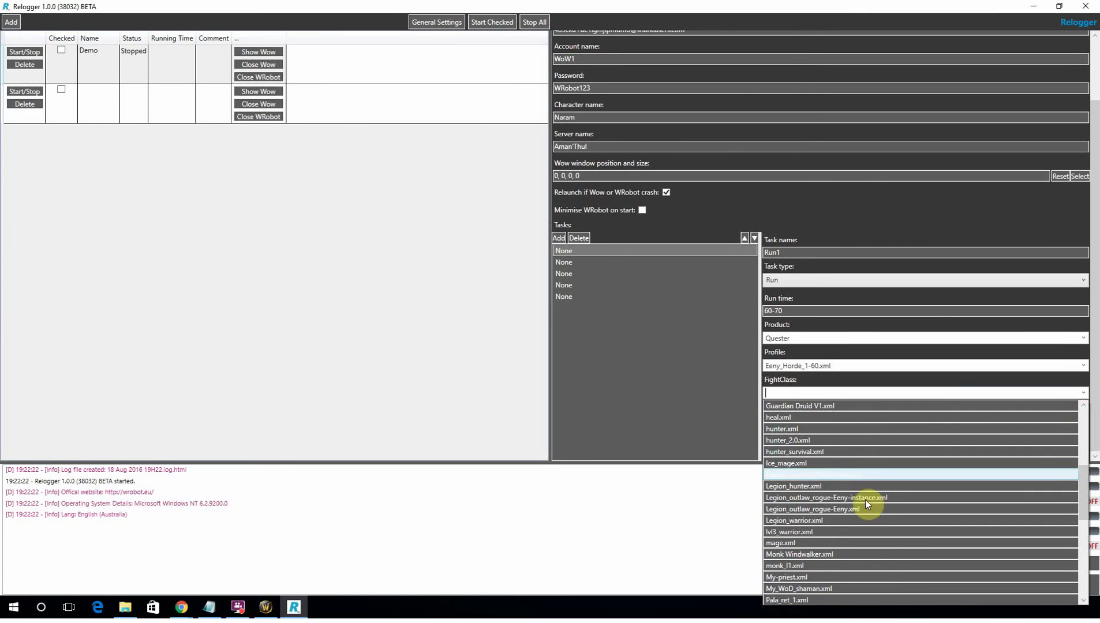
click(822, 520)
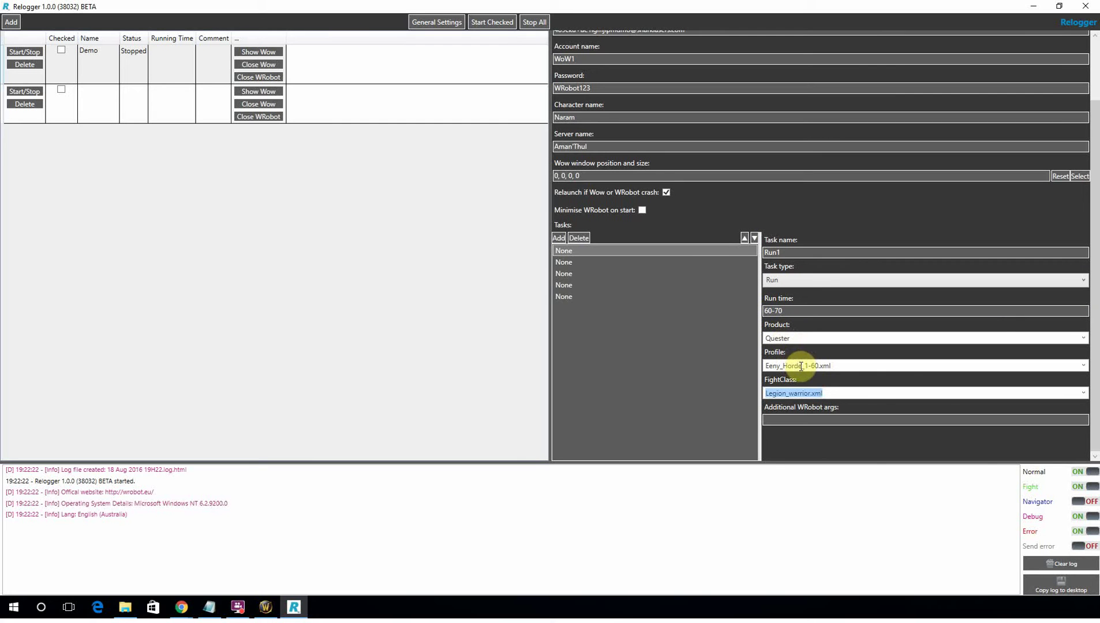
click(807, 393)
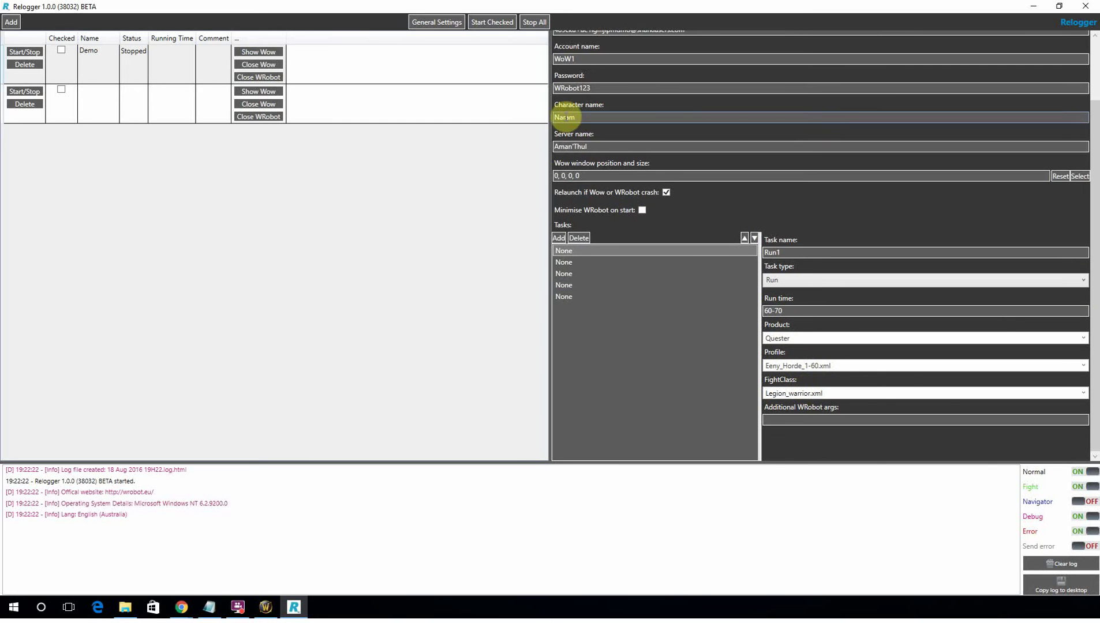
Name the second task wait2, make it a Wait task, and set its run time to 60-70.
click(573, 263)
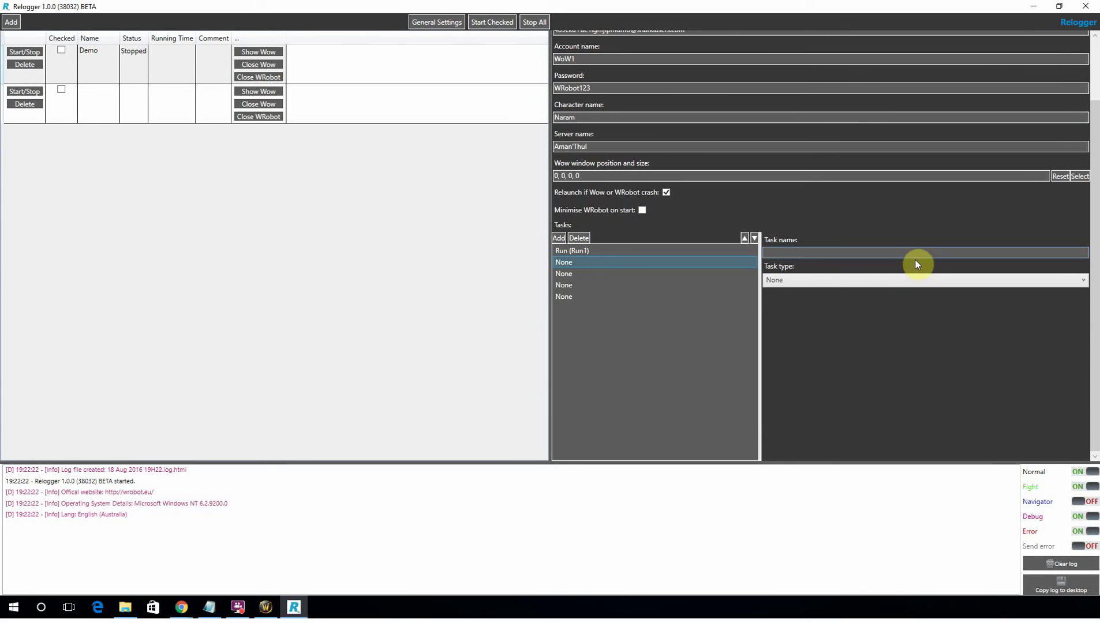
click(808, 254)
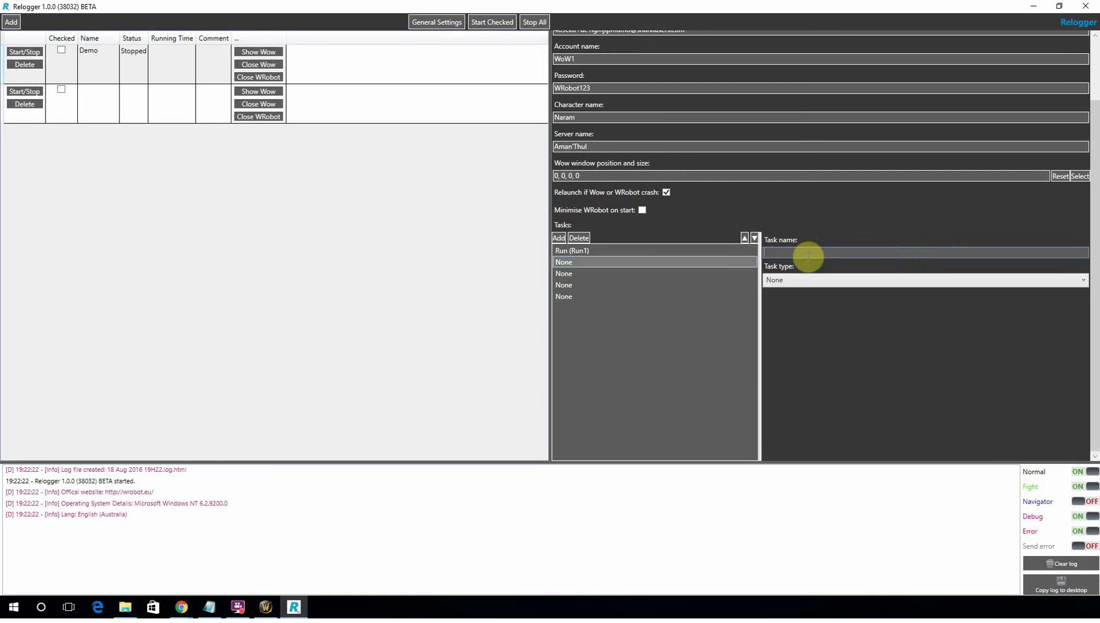
text(wait2)
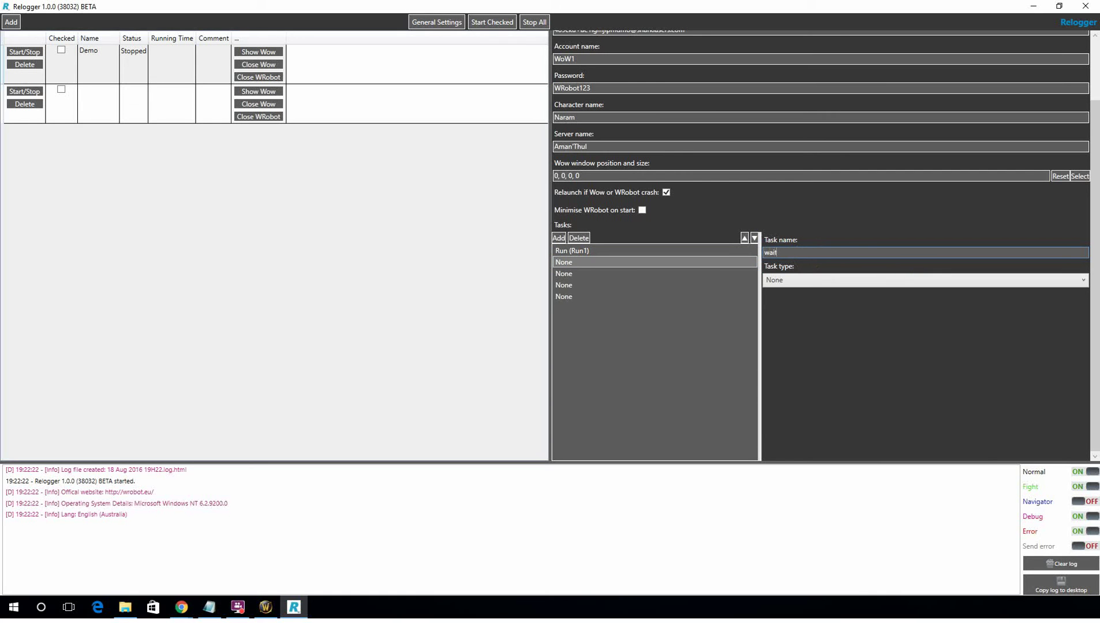
click(1083, 280)
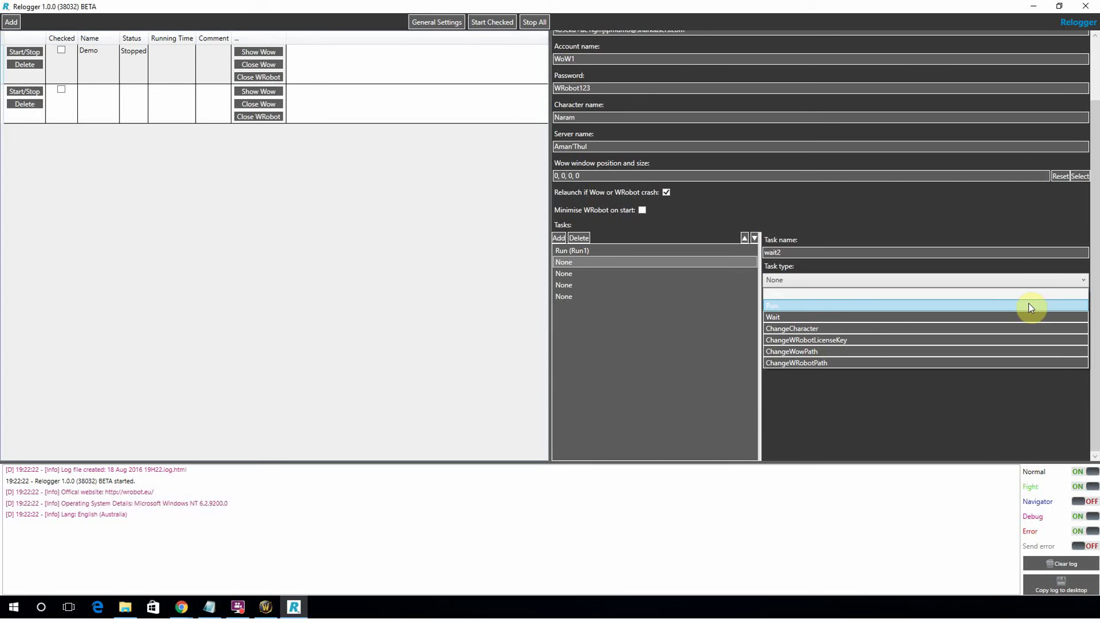
click(775, 318)
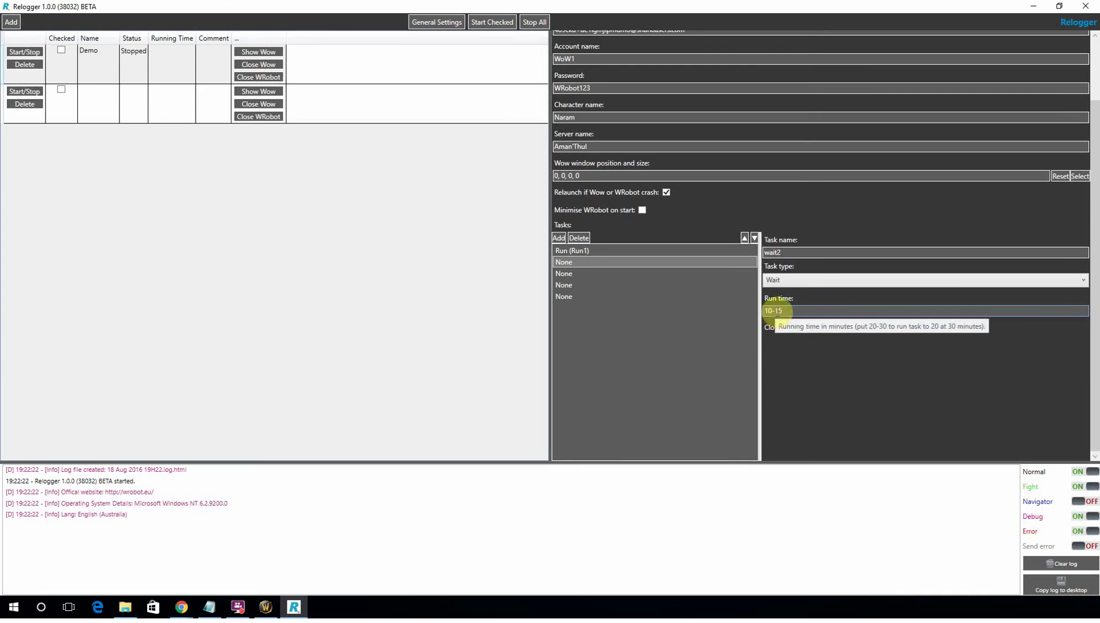
drag(804, 310, 658, 307)
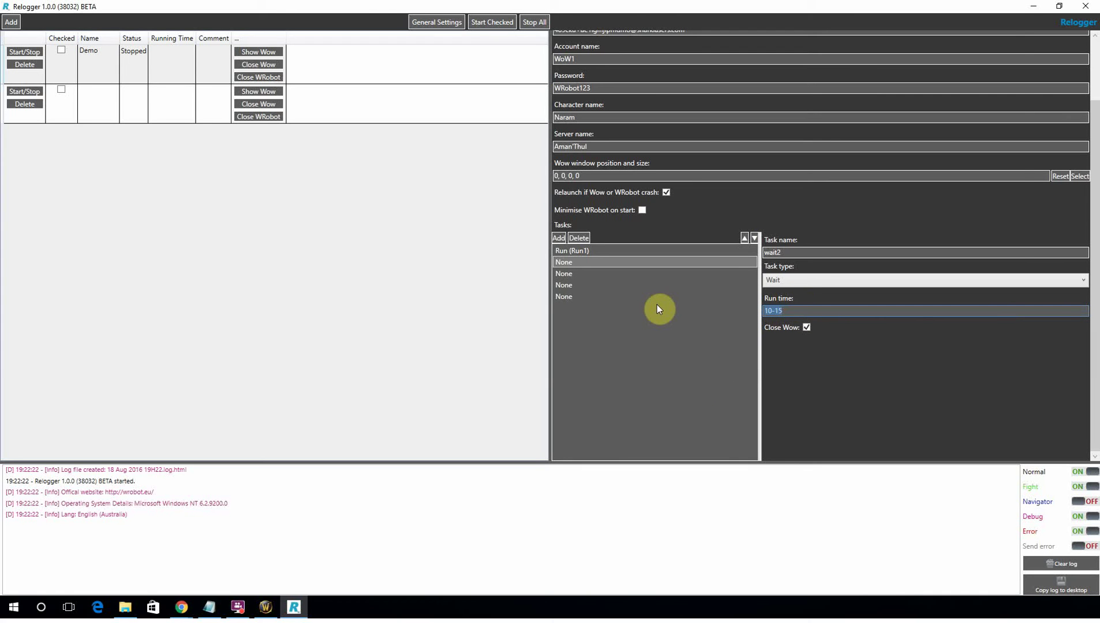
text(60-70)
click(602, 276)
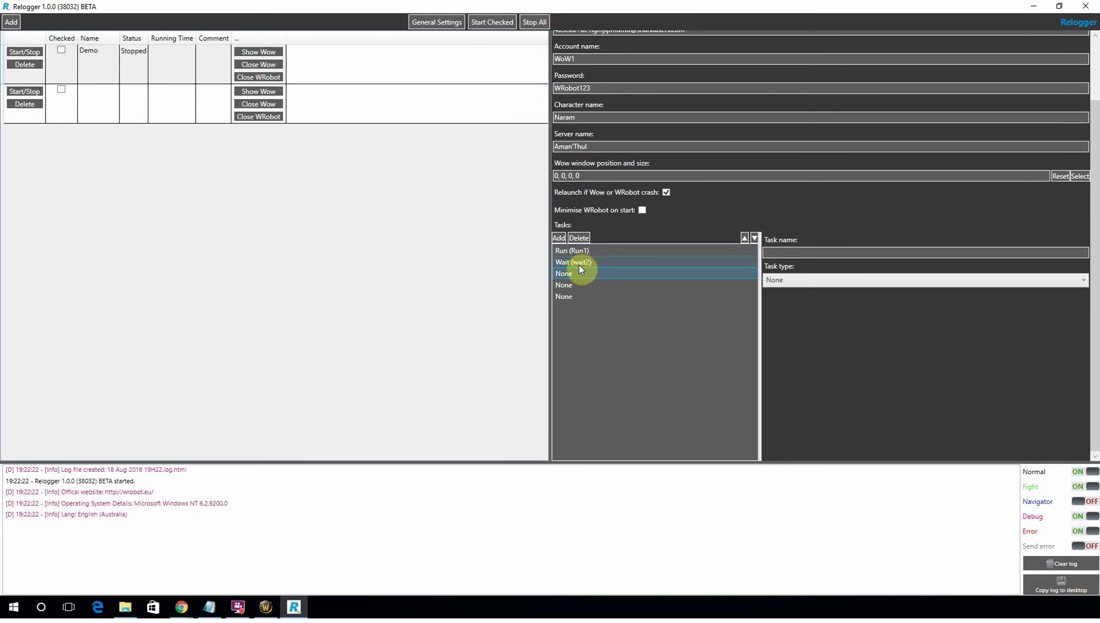
Make the third task a ChangeCharacter task and paste in the Battle.net account.
click(854, 252)
click(1083, 280)
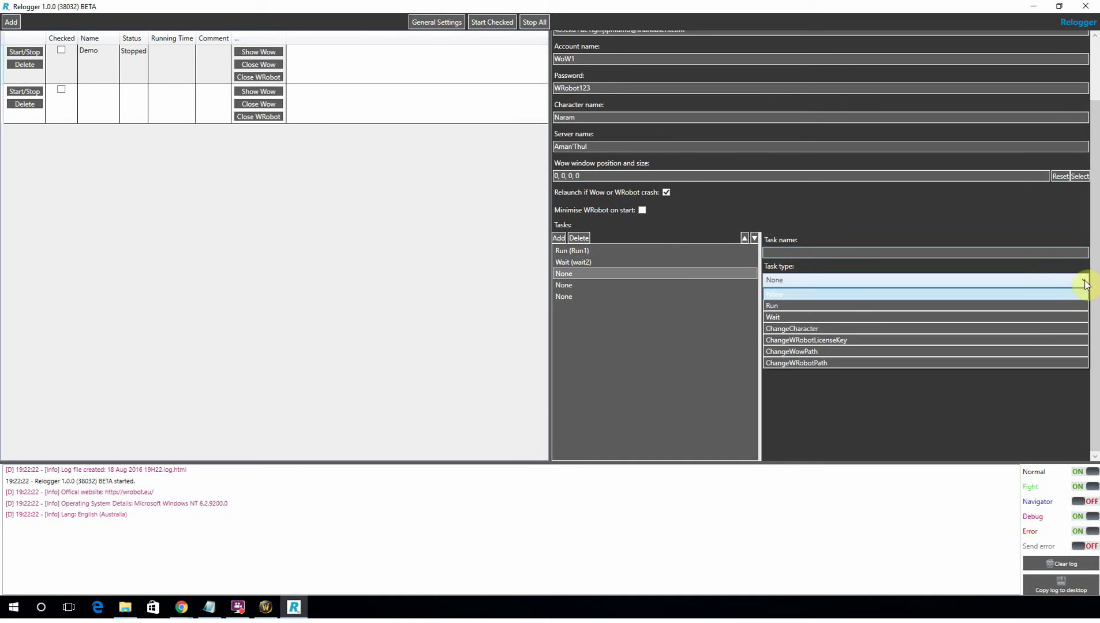
click(1033, 324)
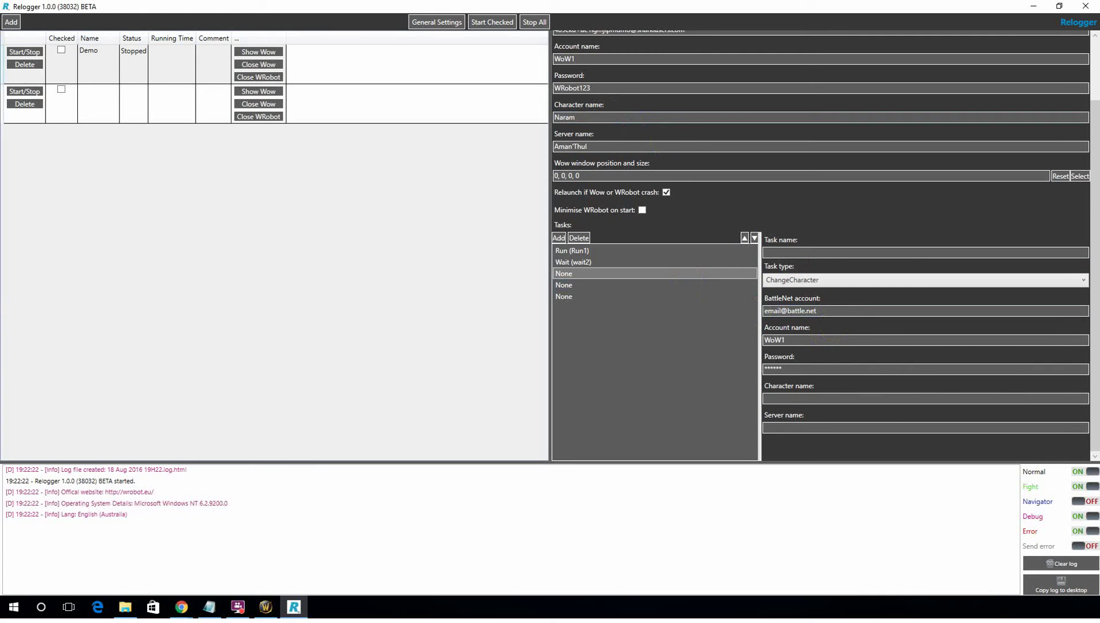
key(alt+Tab)
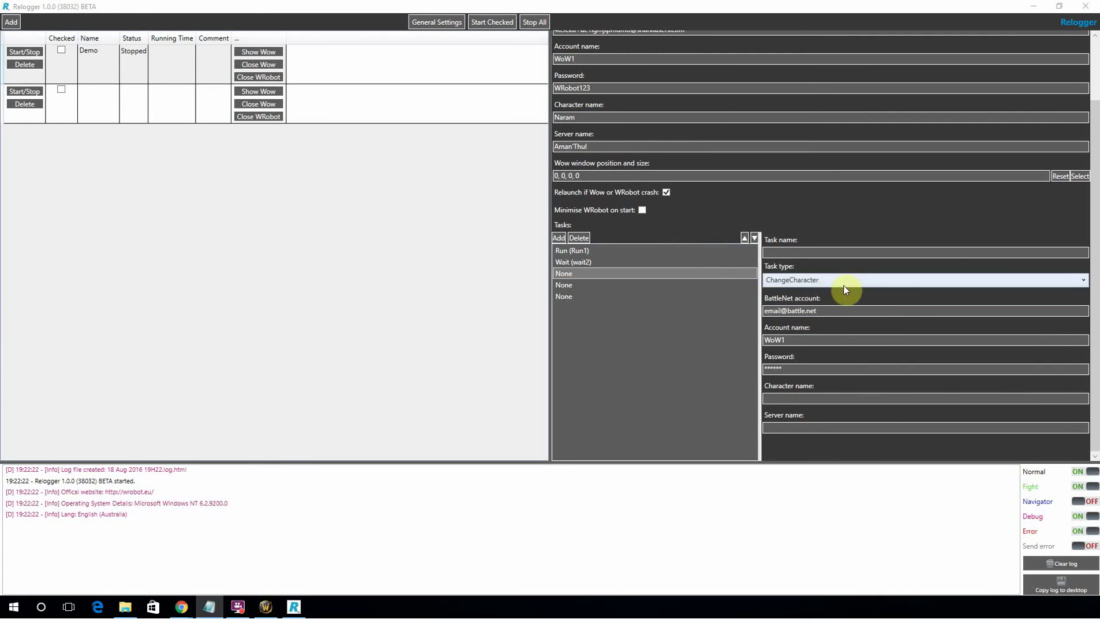
click(854, 310)
key(ctrl+a)
key(ctrl+v)
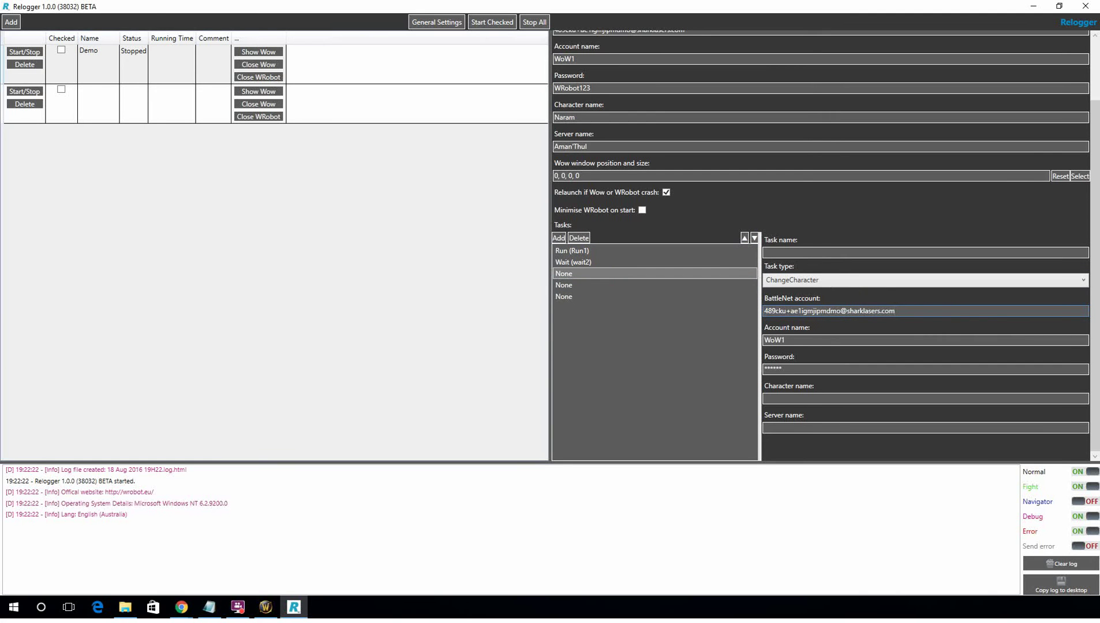
Type the account password into the task's password field, correcting a typo.
double_click(800, 368)
text(Richar)
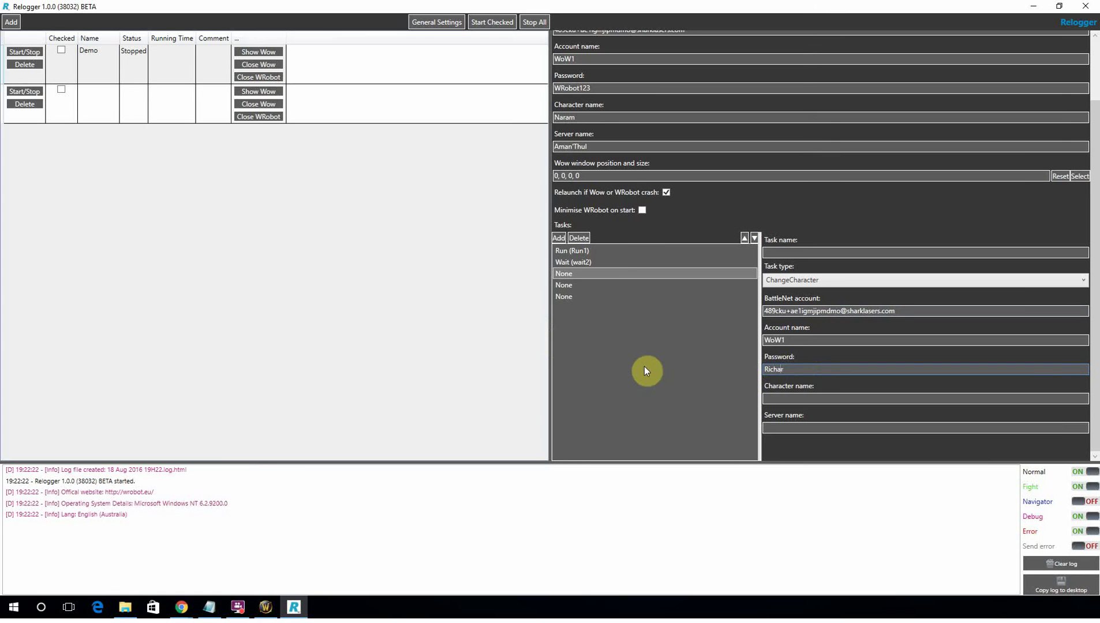
key(BackSpace)
key(BackSpace)
key(BackSpace)
key(BackSpace)
key(BackSpace)
key(BackSpace)
text(Wr)
click(792, 366)
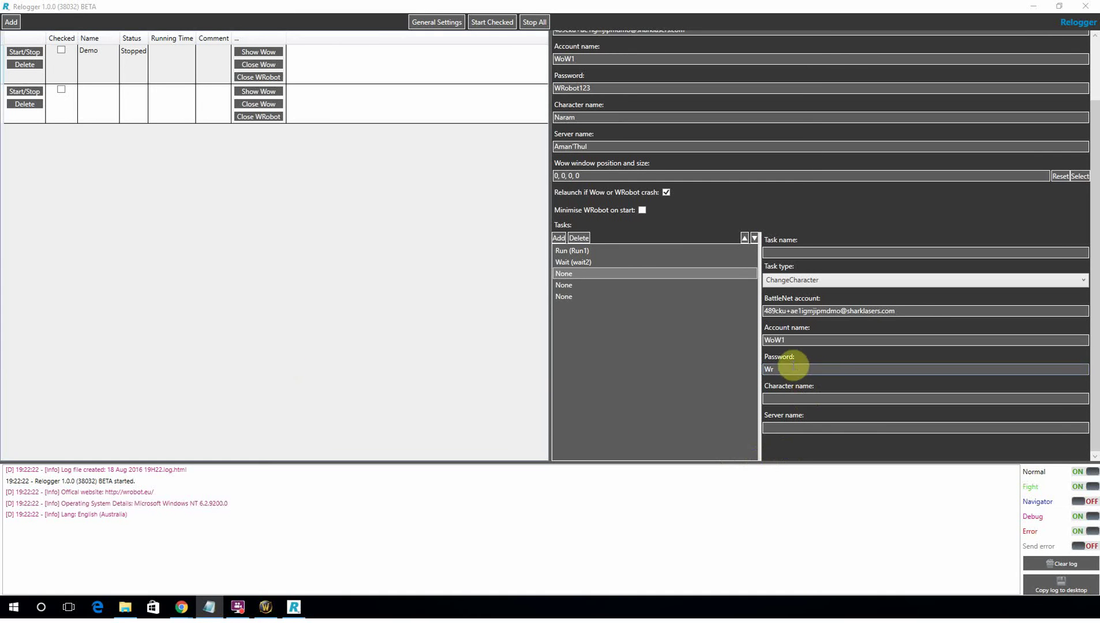
text(obot123)
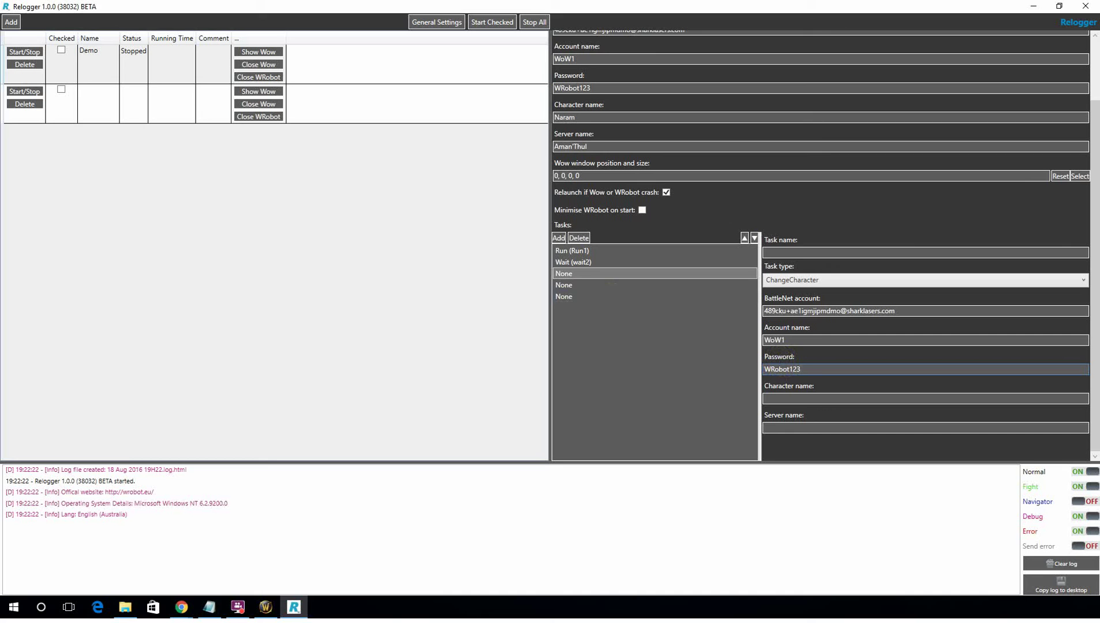
Paste the character name Bekirin and the server name Aman'Thul into the task.
key(alt+Tab)
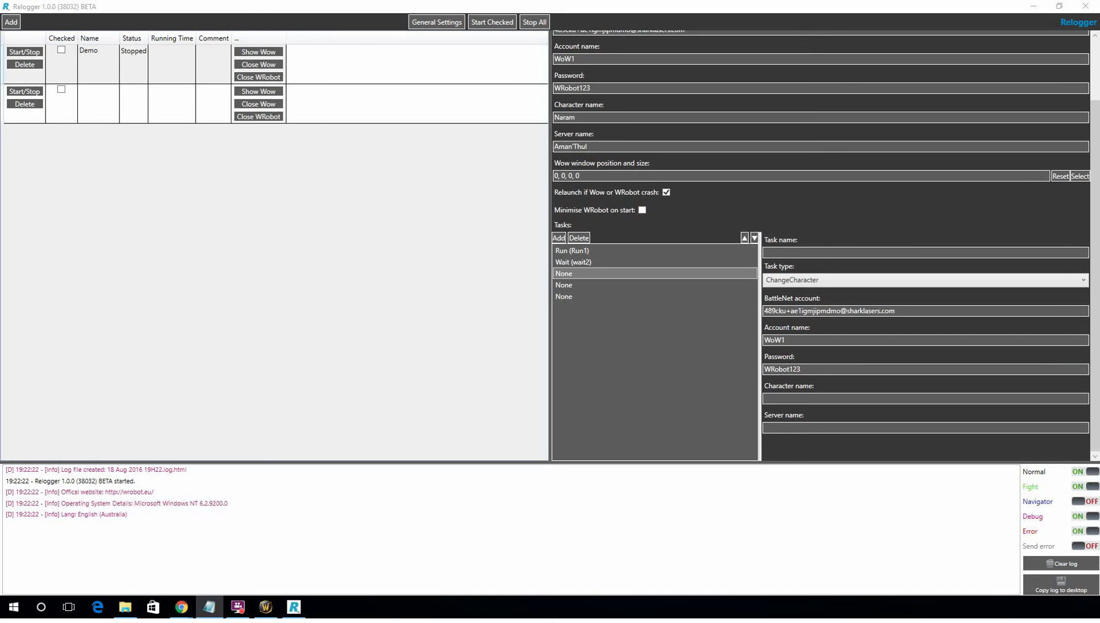
click(804, 398)
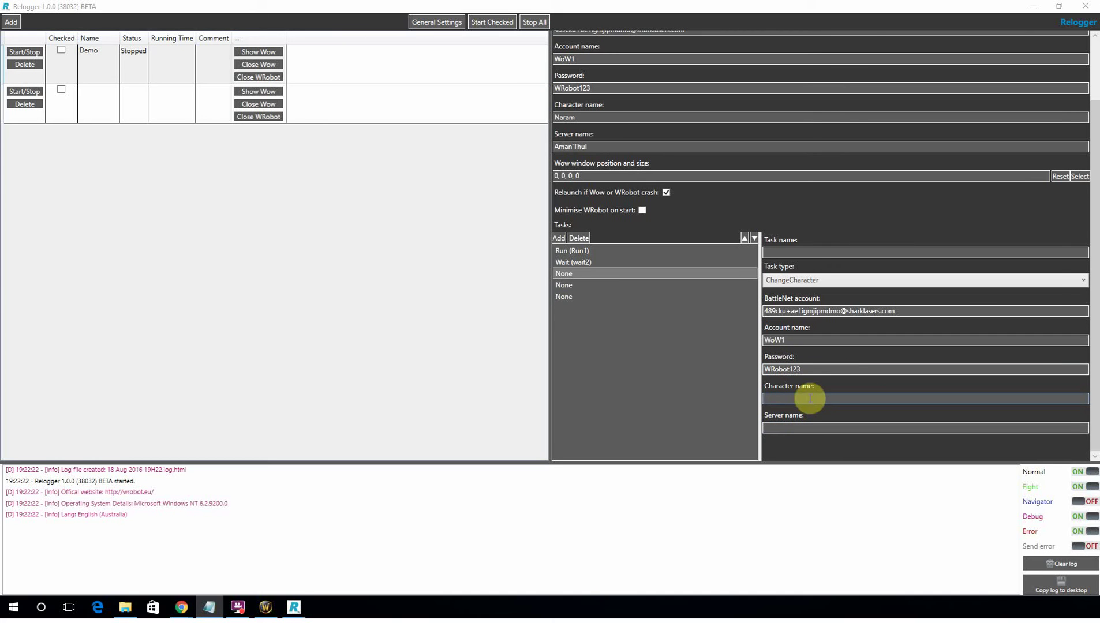
text(Bekirin)
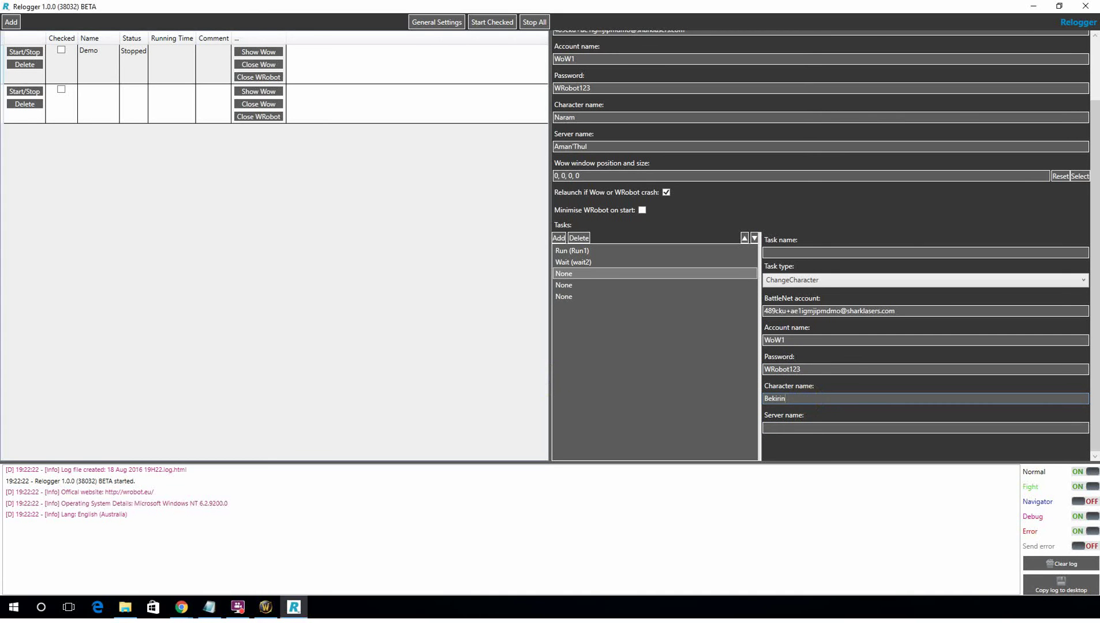
key(alt+Tab)
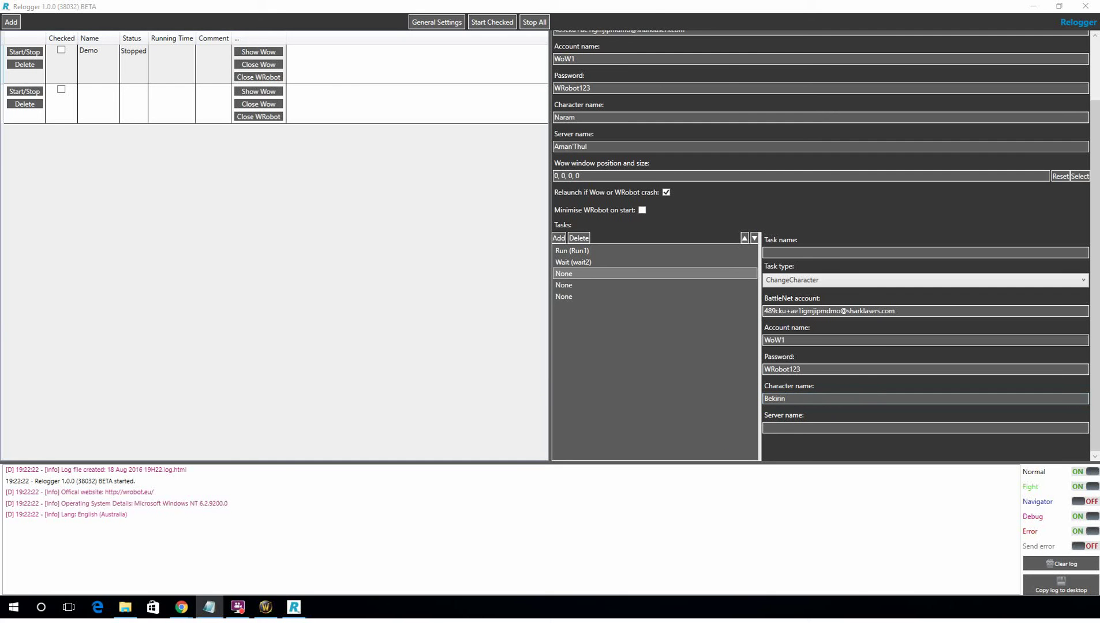
click(799, 428)
text(Aman'Thul)
click(773, 399)
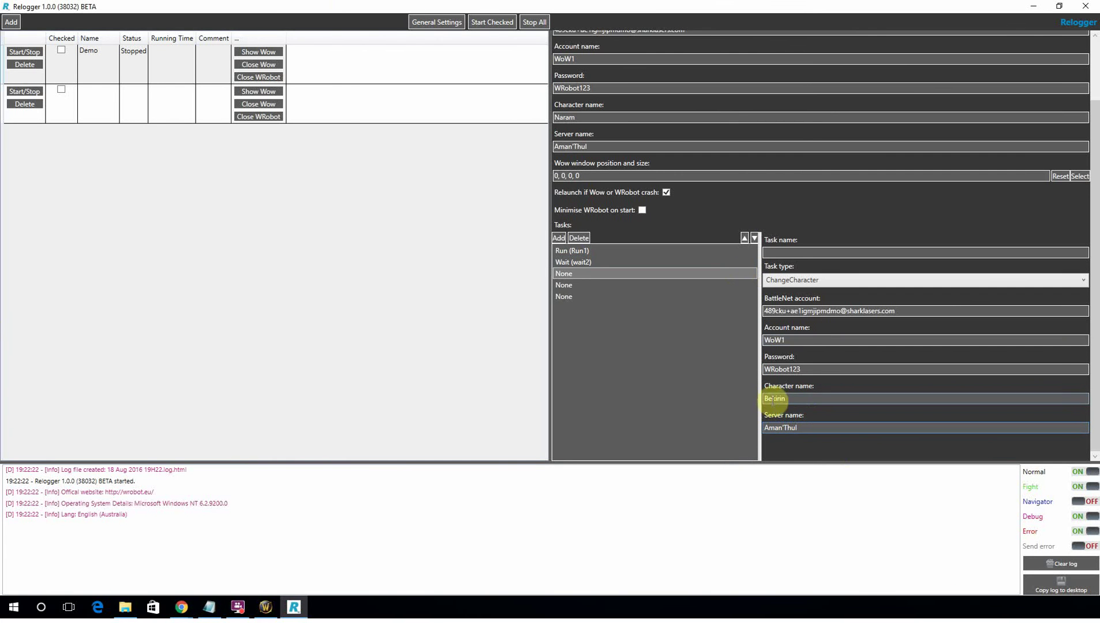
drag(578, 6, 635, 1)
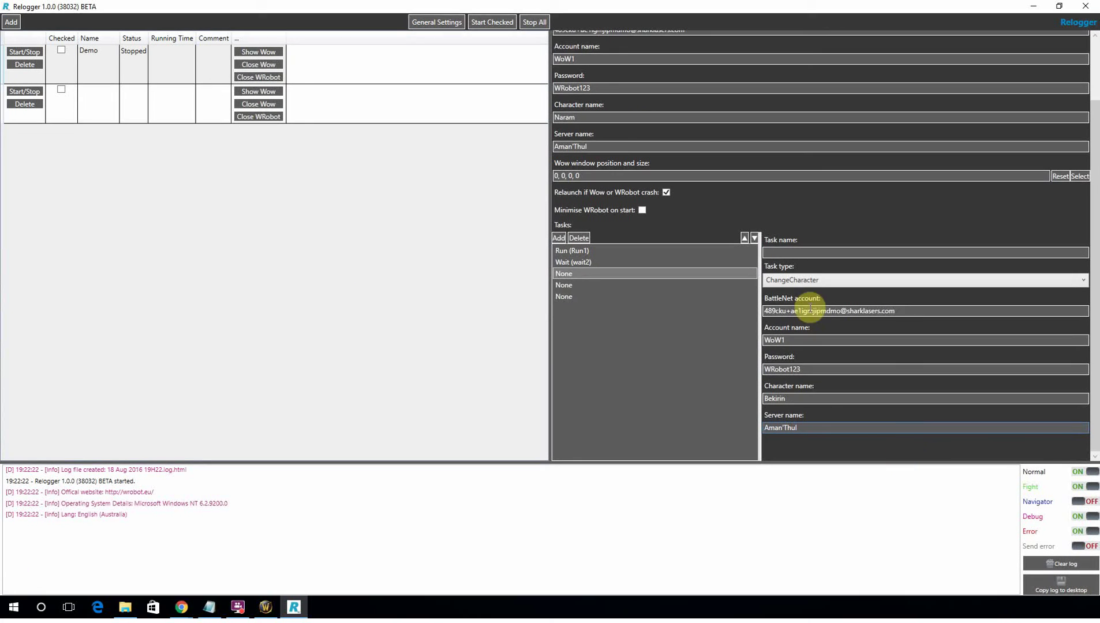
Name the fourth task Run2, make it a Run task, and set its product to Gatherer.
click(571, 285)
click(848, 252)
text(Run2)
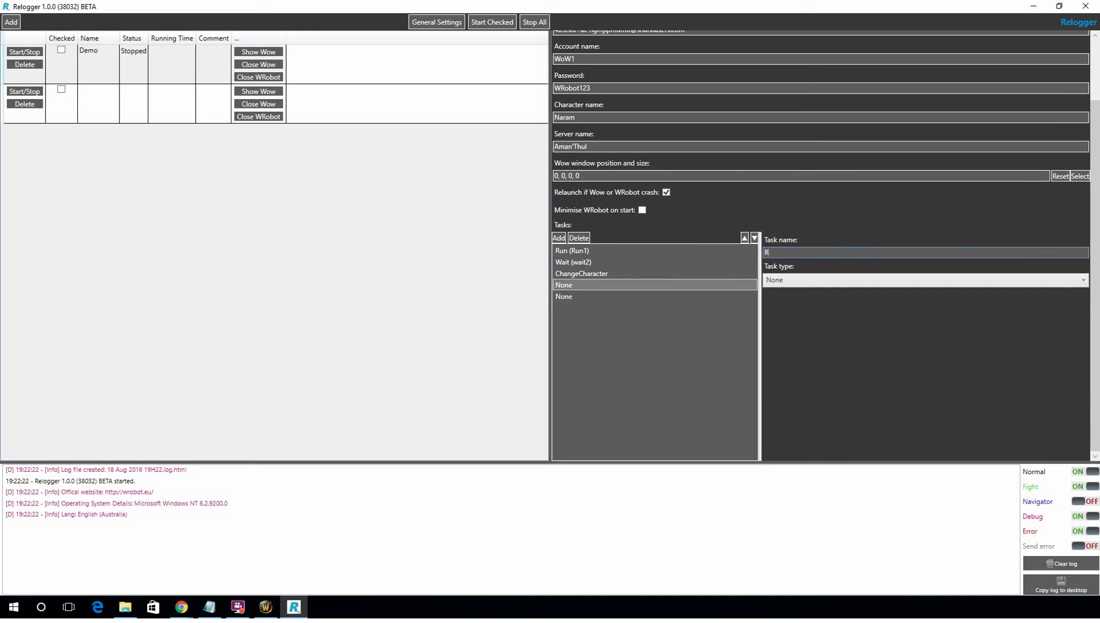
click(1080, 286)
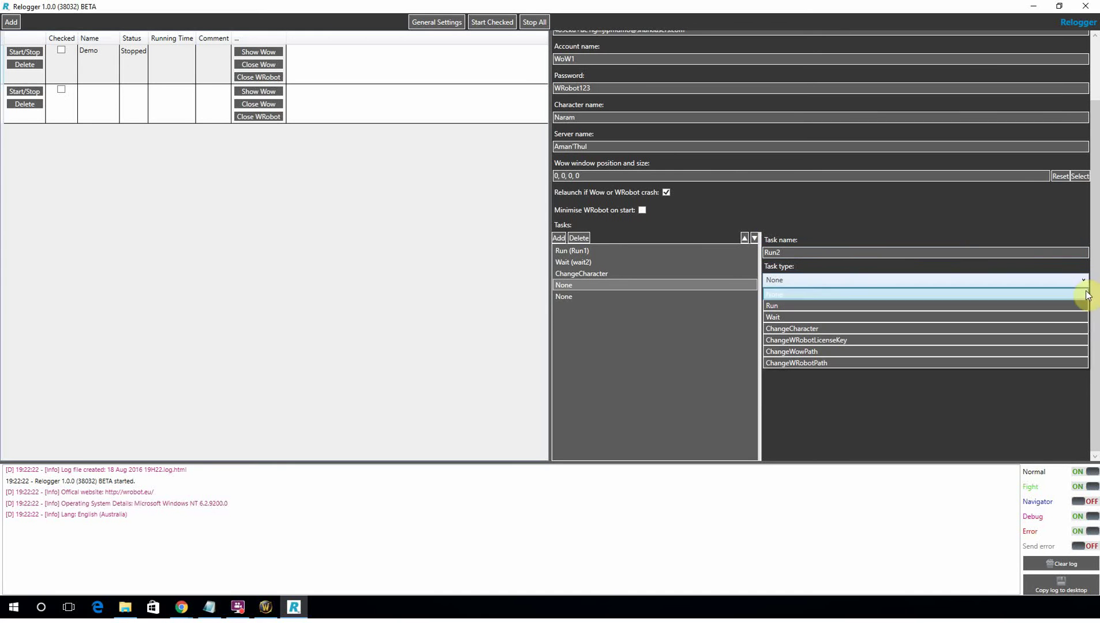
click(1037, 307)
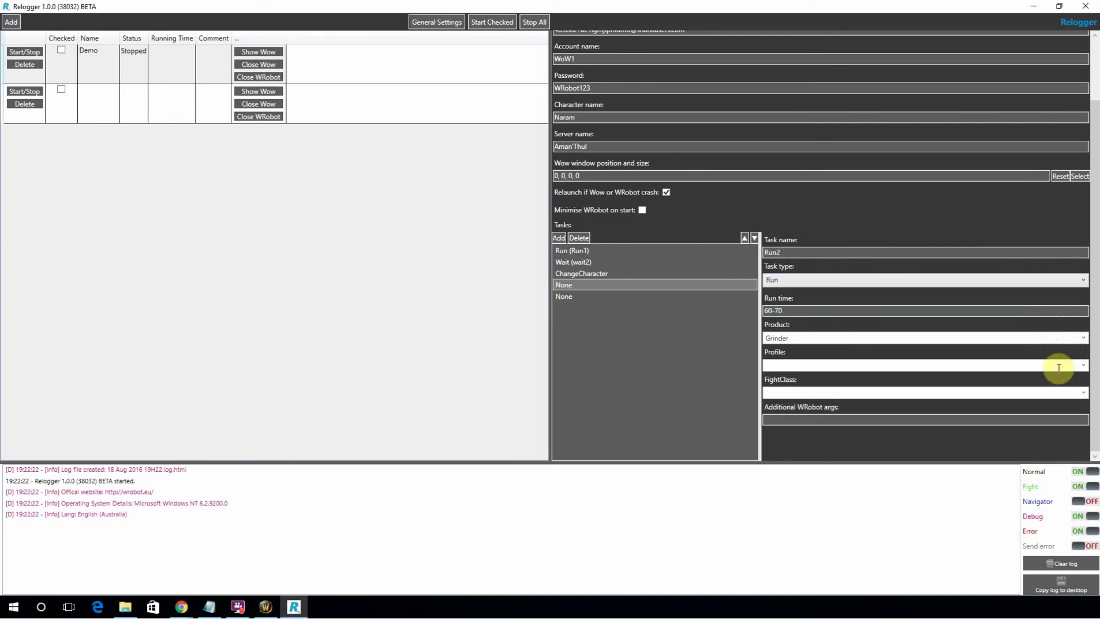
click(1082, 341)
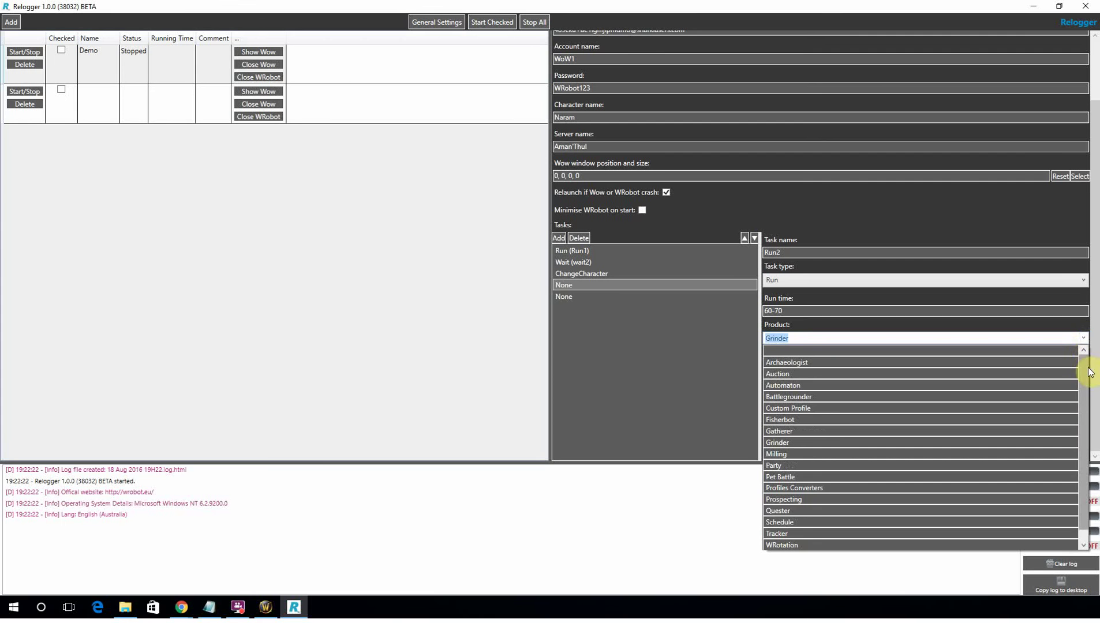
click(864, 432)
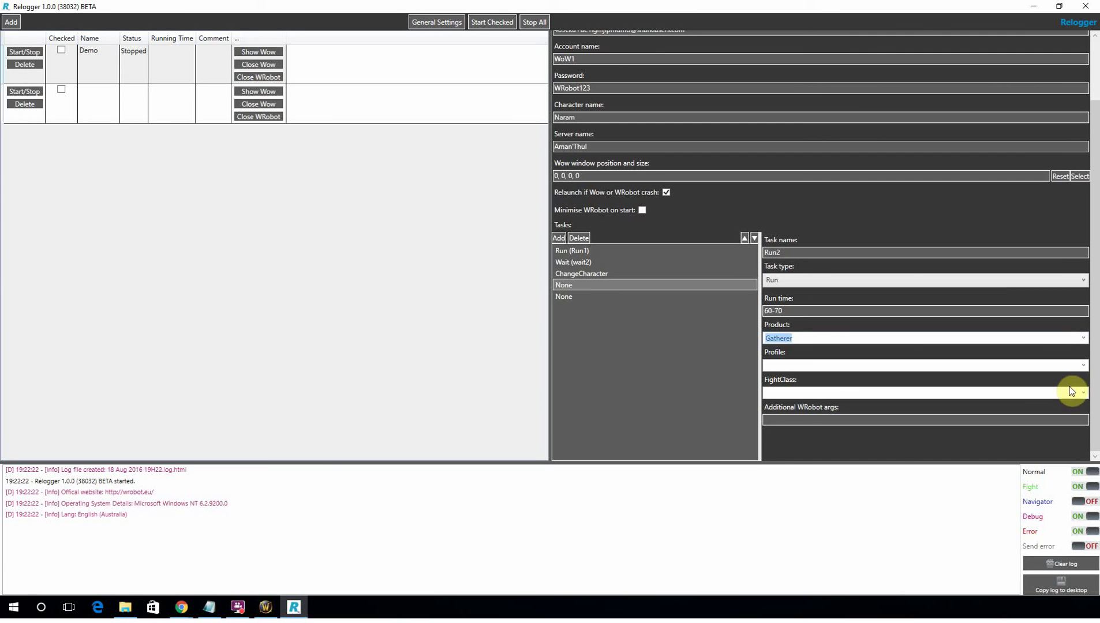
Give Run2 the Alliance\Herbs\[1-75] Mulgore [No City].xml profile and hunter.xml fight class.
click(1083, 366)
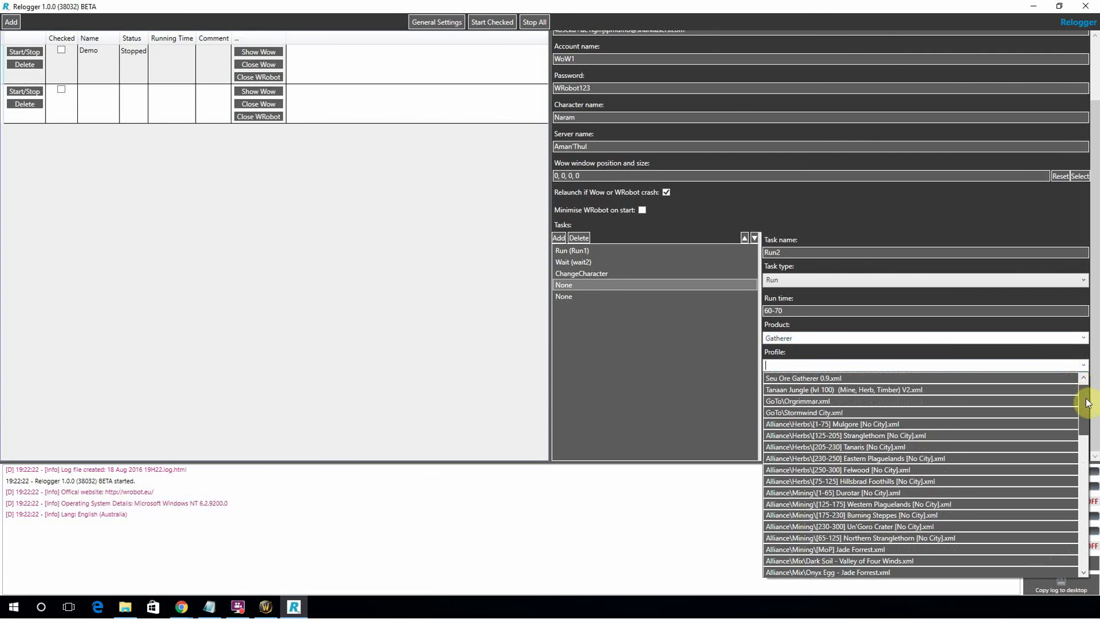
drag(1085, 398, 1068, 403)
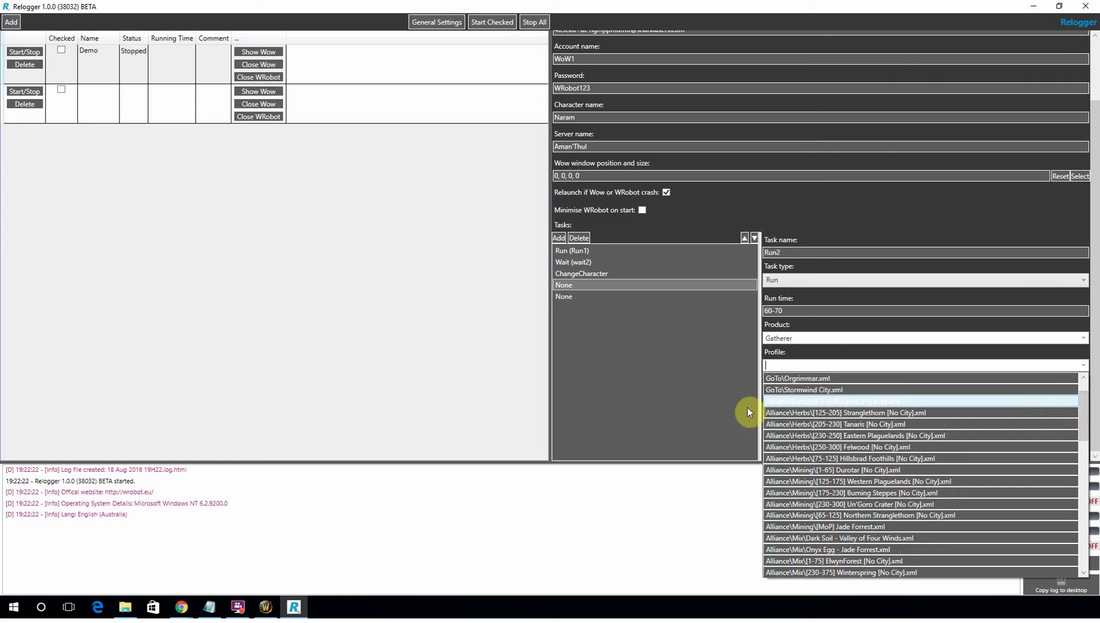
click(823, 399)
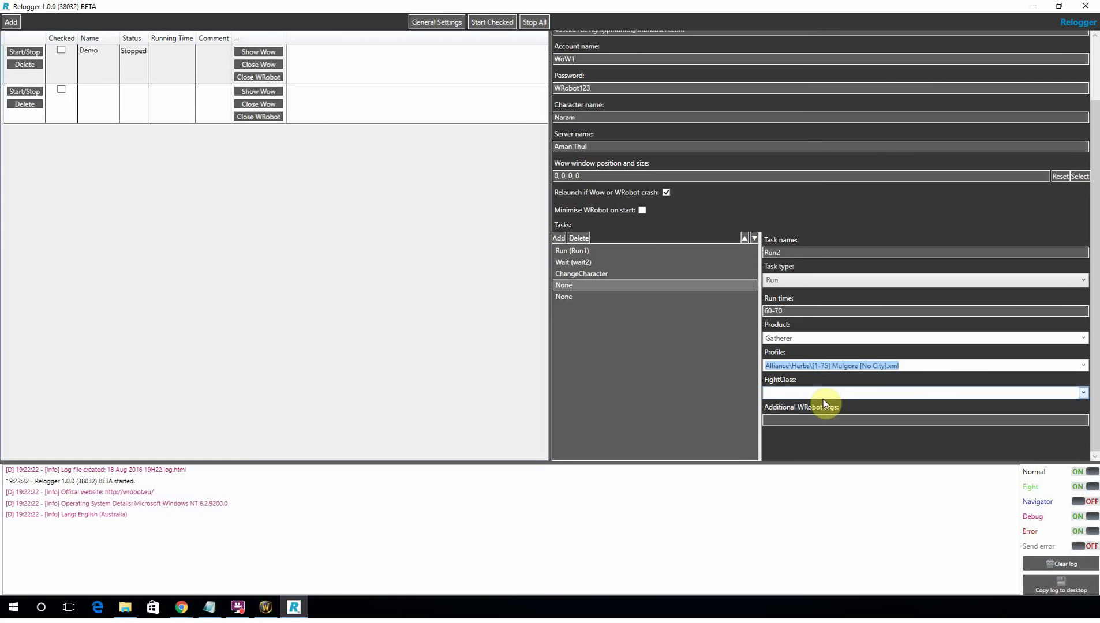
click(1085, 394)
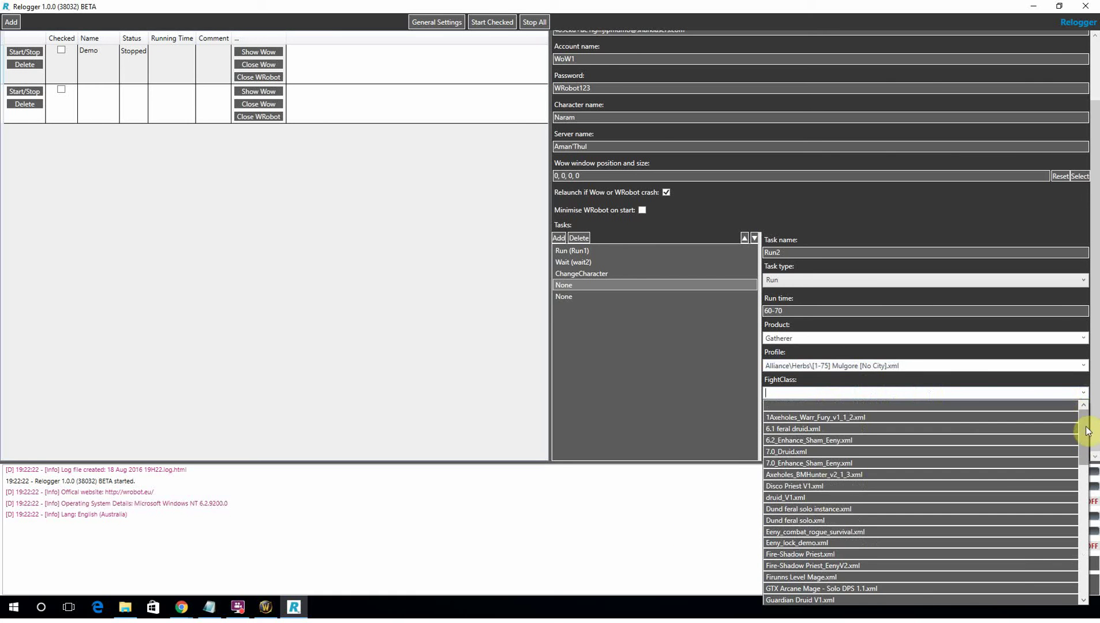
drag(1084, 432, 1083, 456)
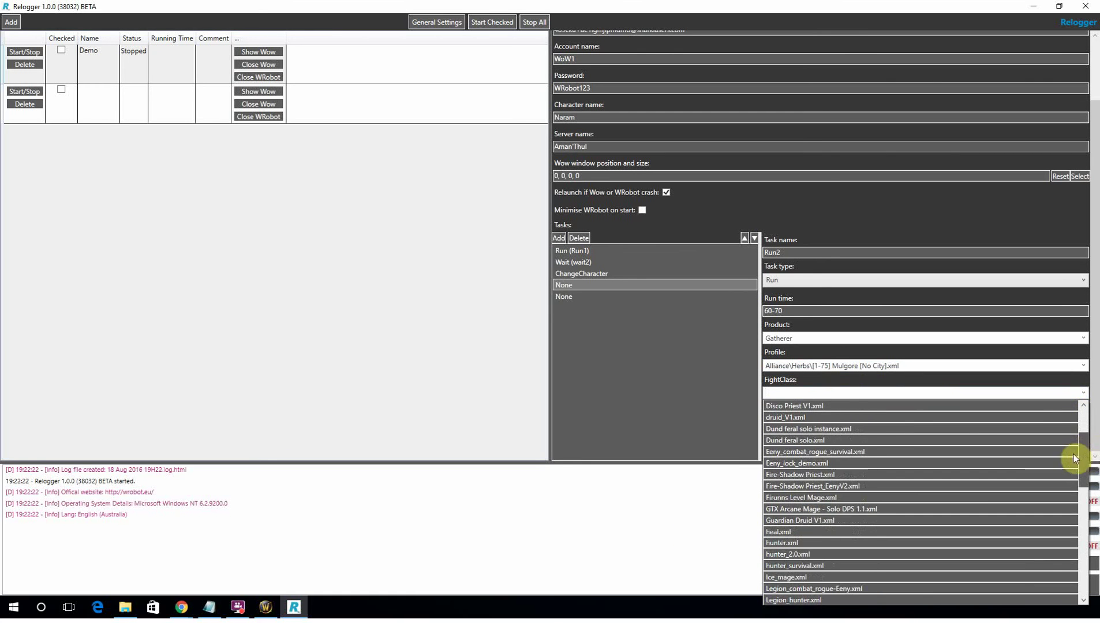
click(846, 544)
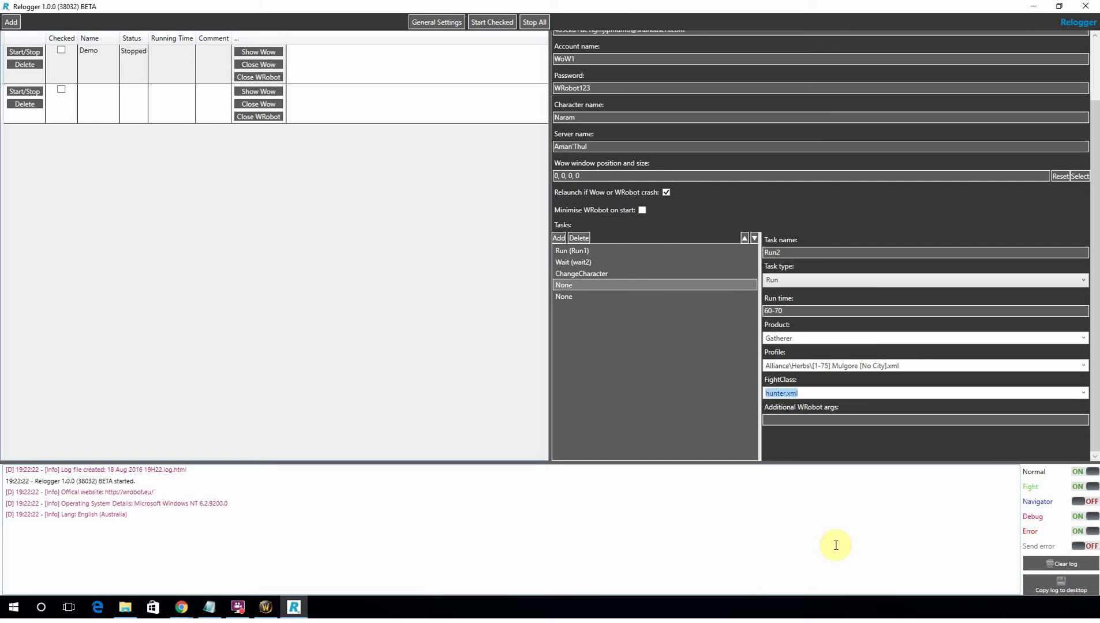
click(574, 294)
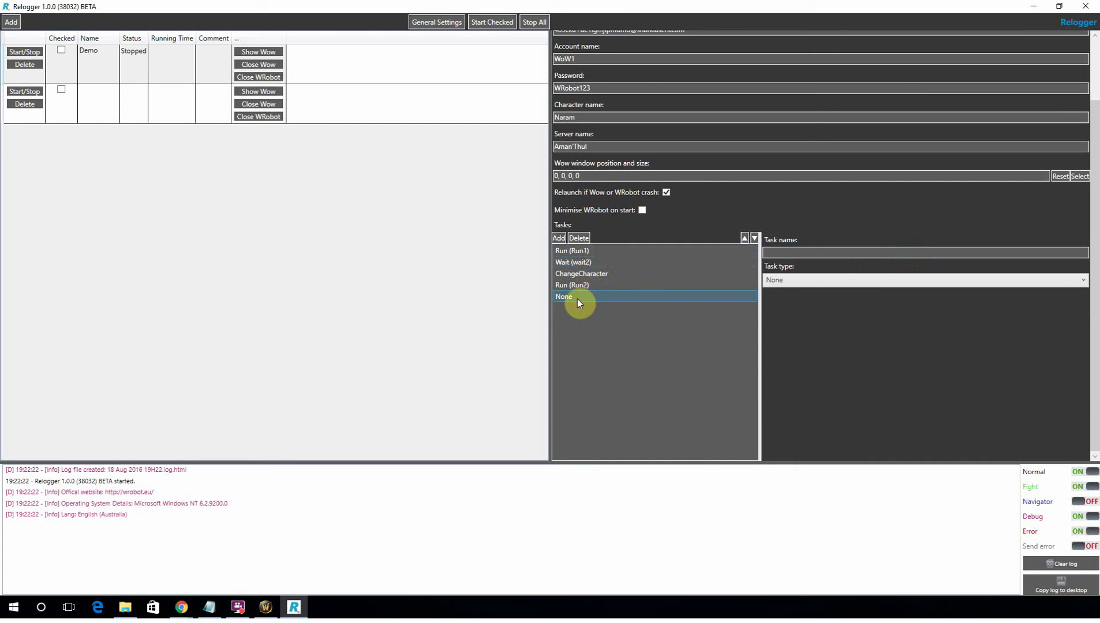
Make the last task a Wait named Wait2 with run time 60-70, leaving five tasks.
click(575, 287)
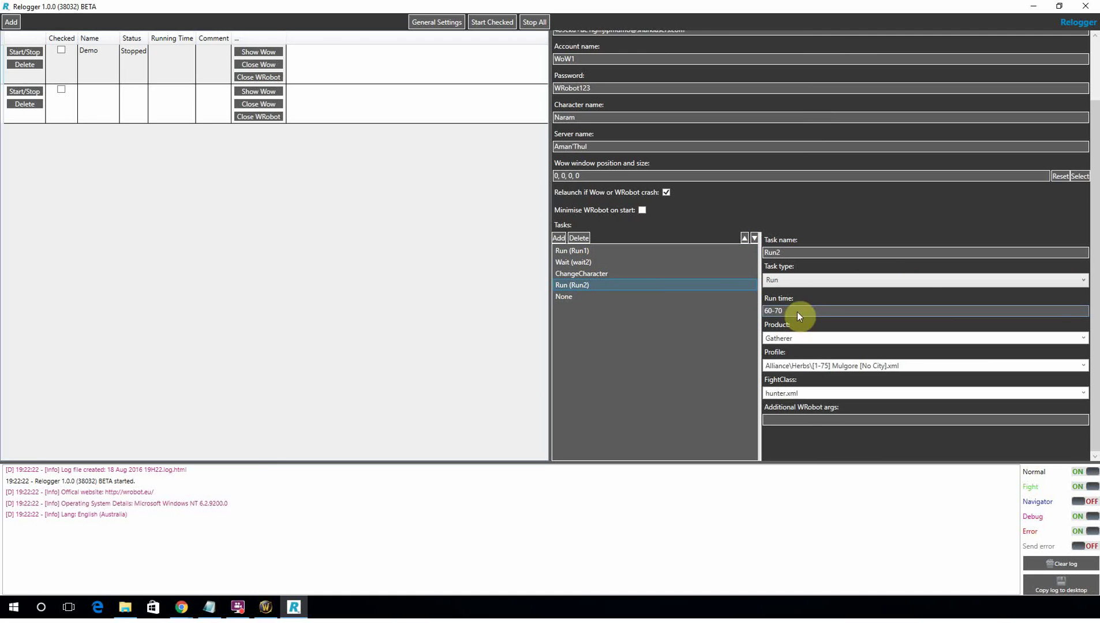
click(574, 297)
click(820, 257)
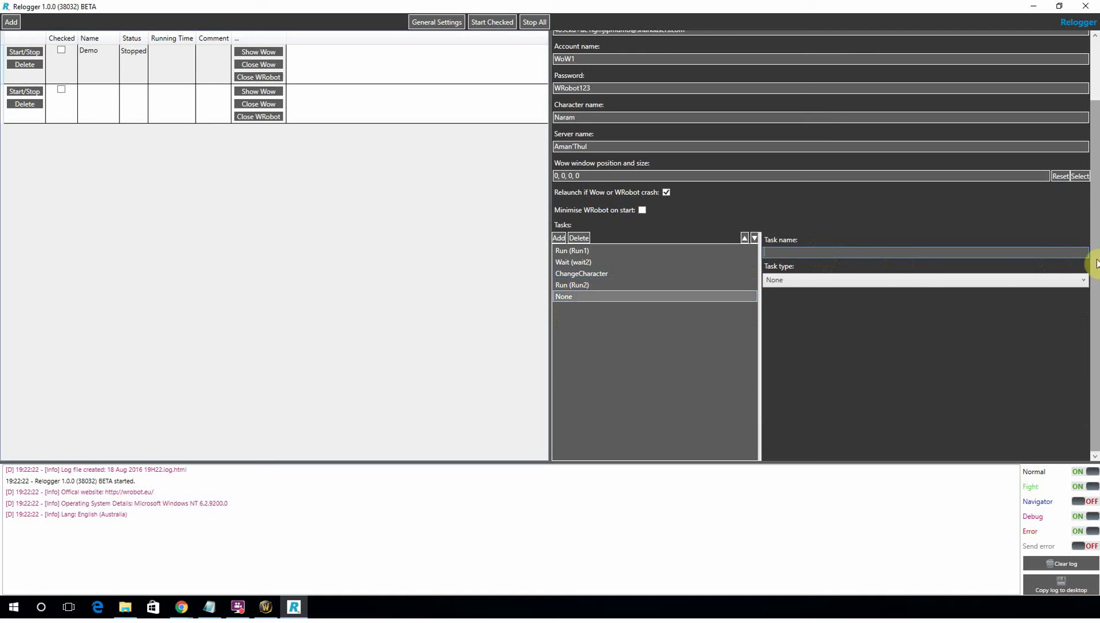
text(Wait2)
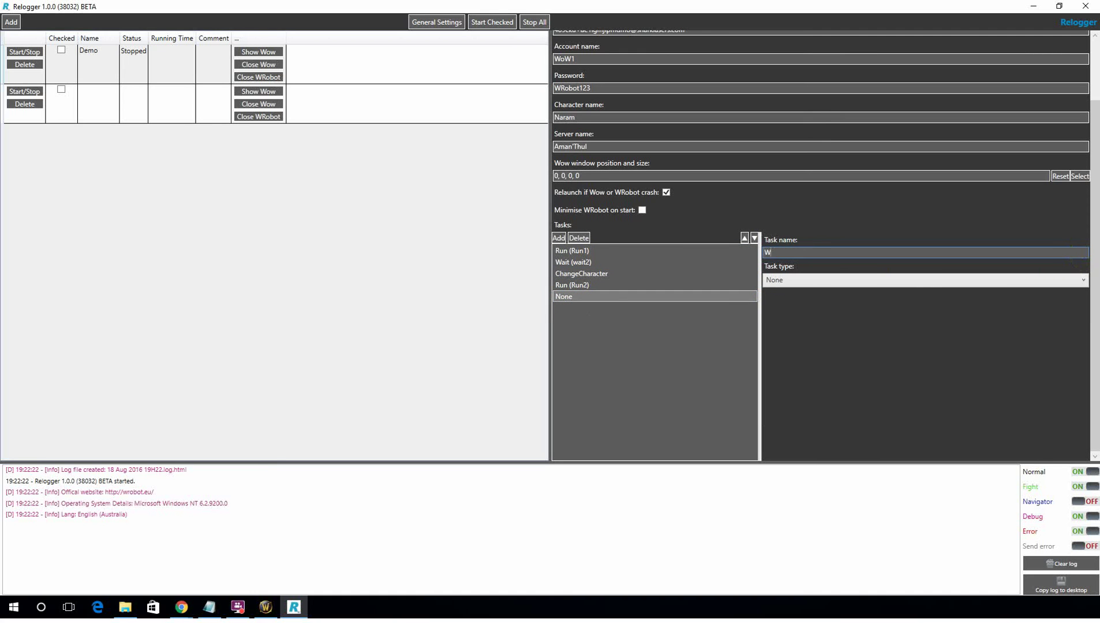
click(1026, 280)
click(1011, 317)
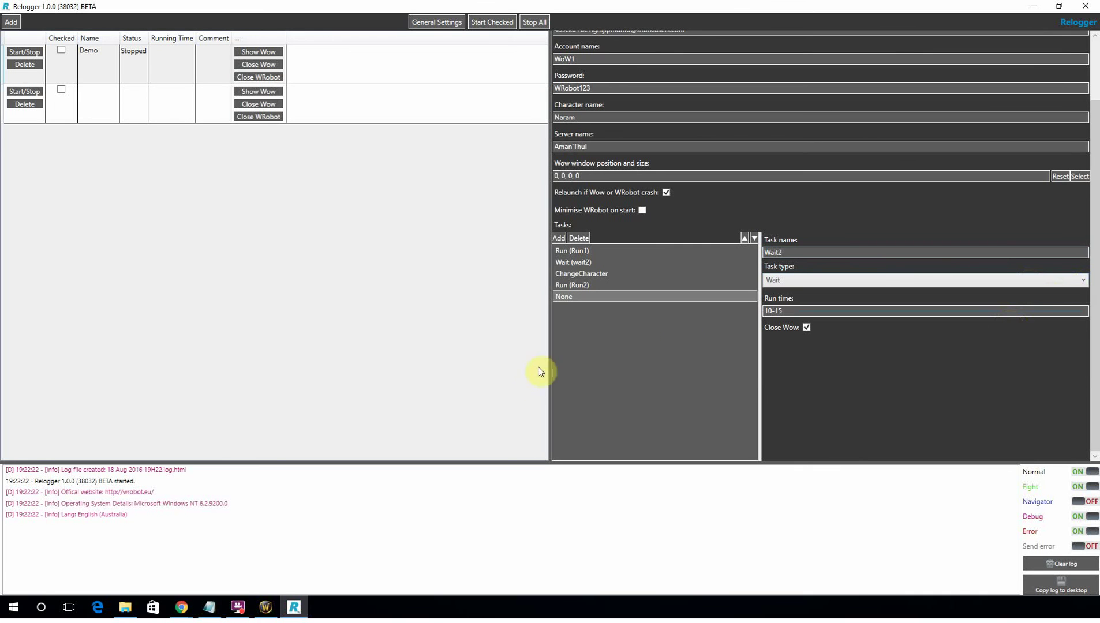
click(779, 315)
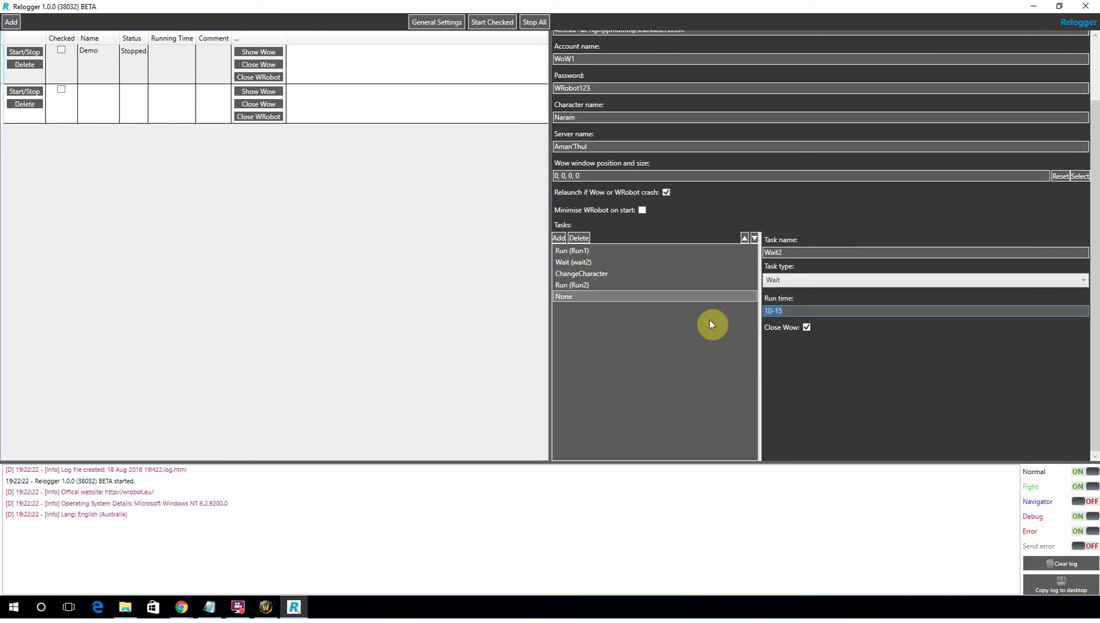
text(60-70)
click(677, 368)
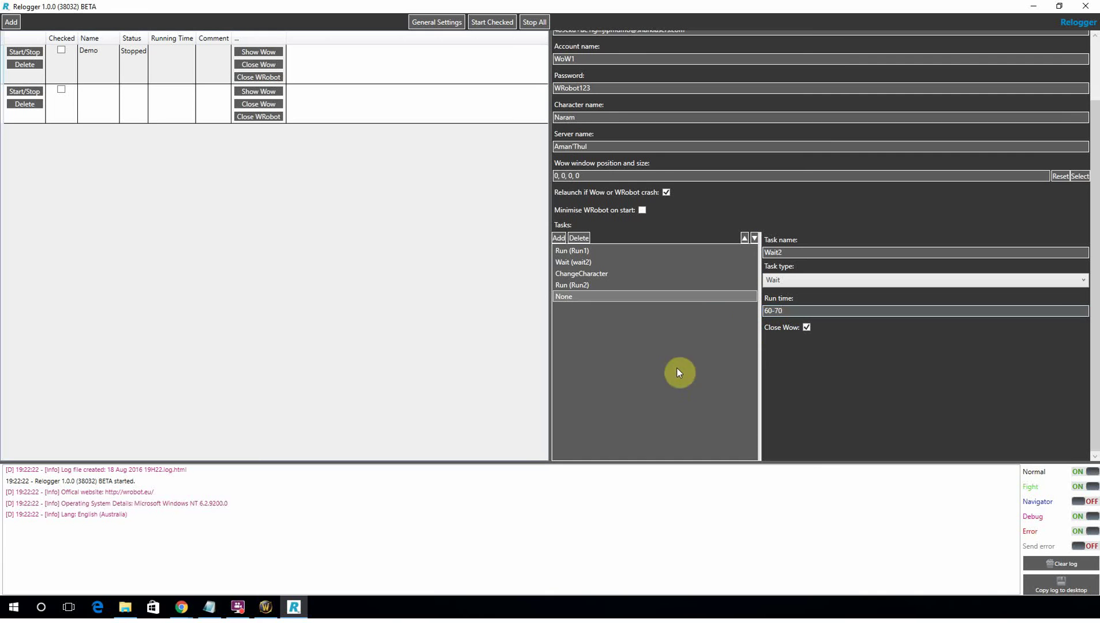
click(564, 238)
click(579, 238)
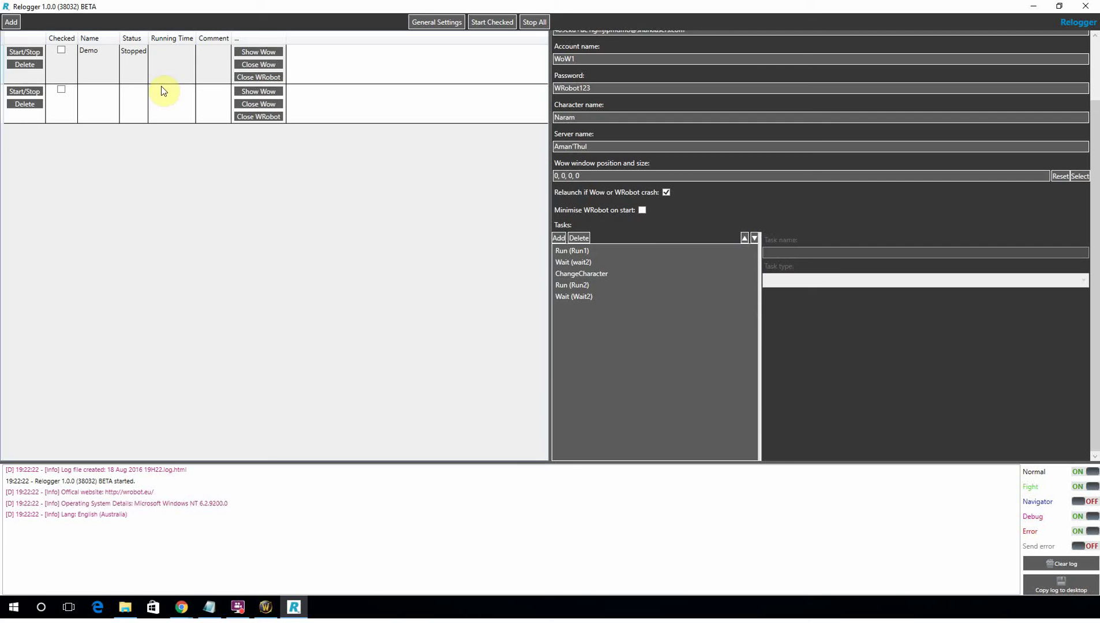
click(638, 251)
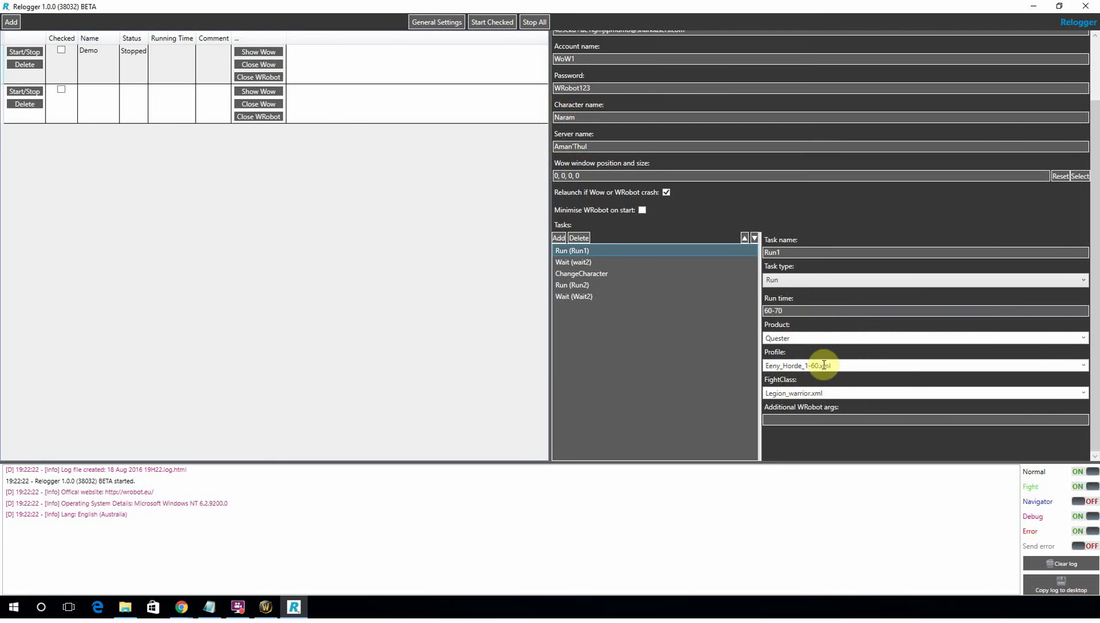
click(645, 264)
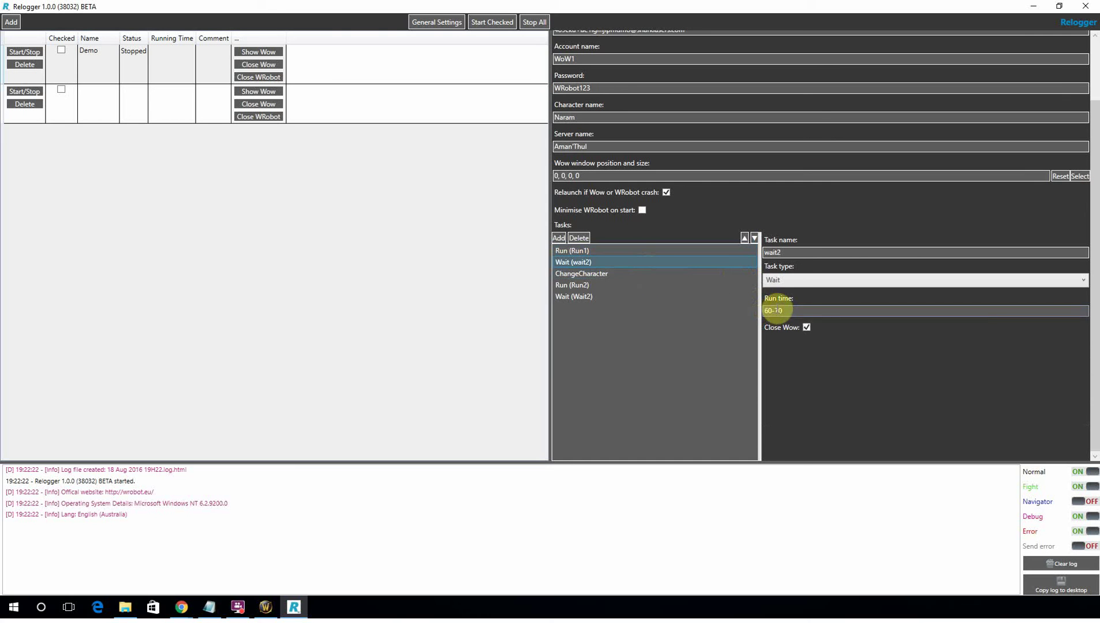
click(618, 274)
click(607, 284)
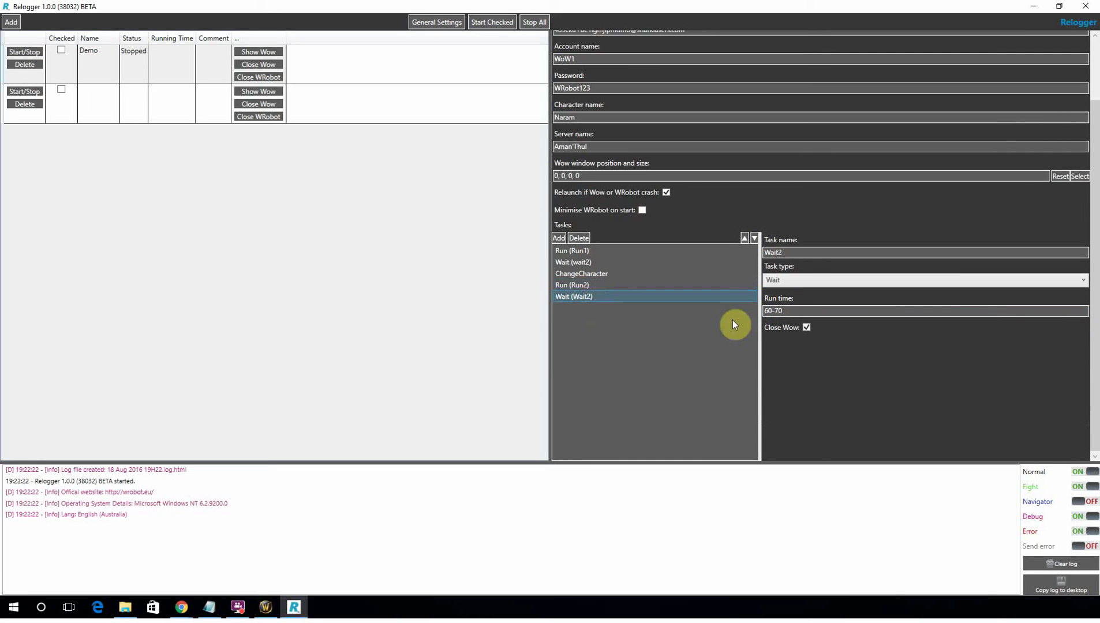
click(769, 310)
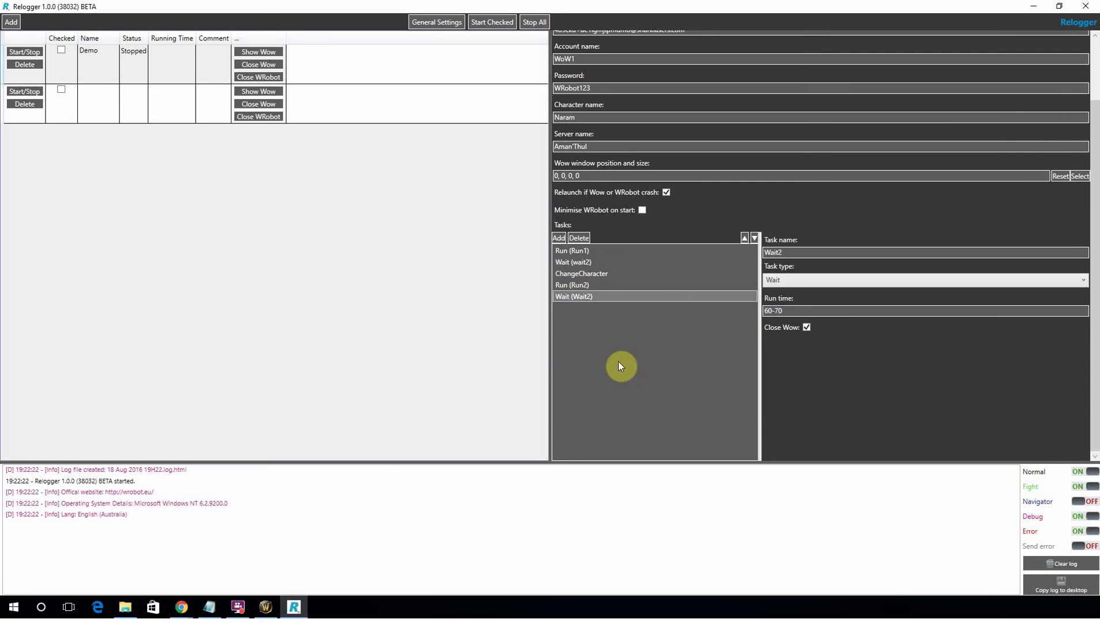
drag(1092, 270, 1092, 184)
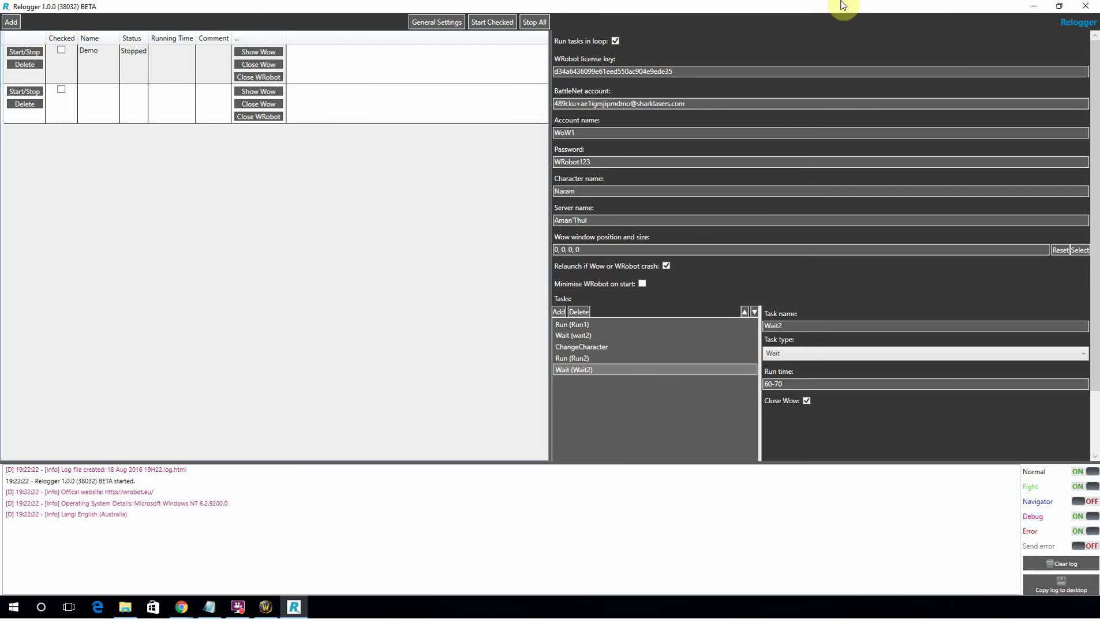
click(585, 325)
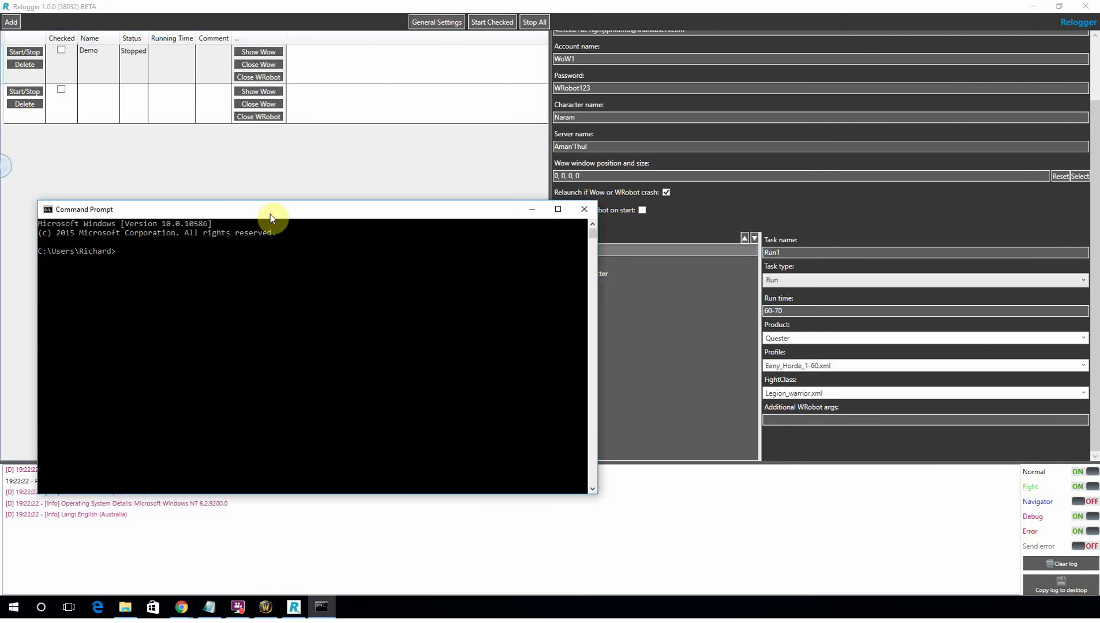
Run shutdown -s -t 33600, which reports that a shutdown is already scheduled.
text(shutdown -s -t)
text(33600)
key(Return)
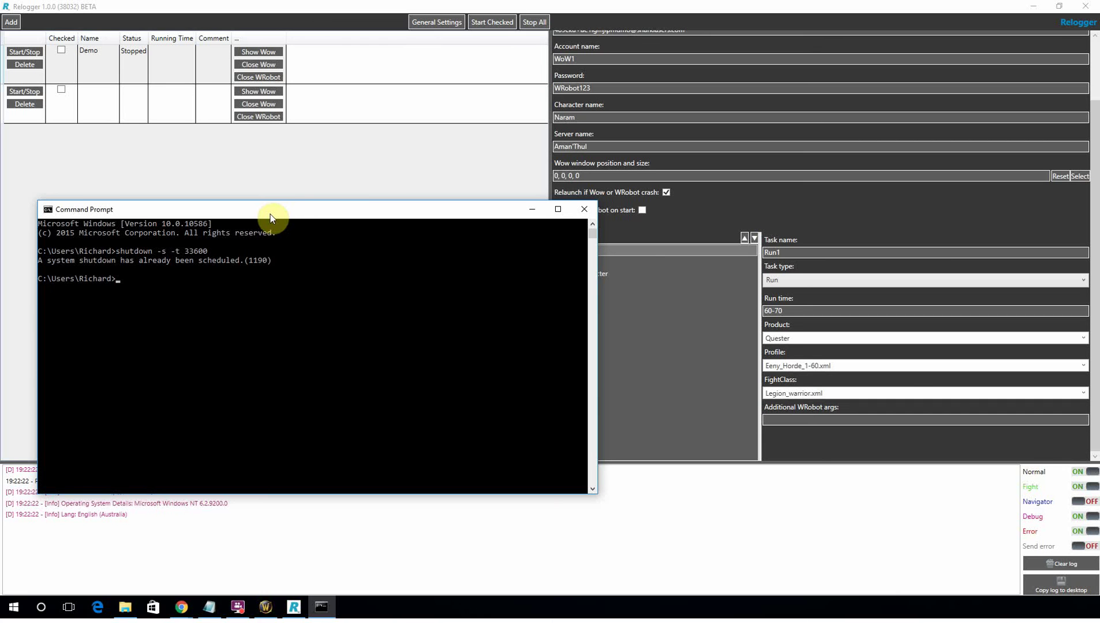
Cancel the pending shutdown with shutdown -a, then reschedule shutdown in 33600 seconds.
key(Up)
key(BackSpace)
key(BackSpace)
key(BackSpace)
key(BackSpace)
key(BackSpace)
key(BackSpace)
text(a)
key(Return)
key(Up)
key(Up)
key(Return)
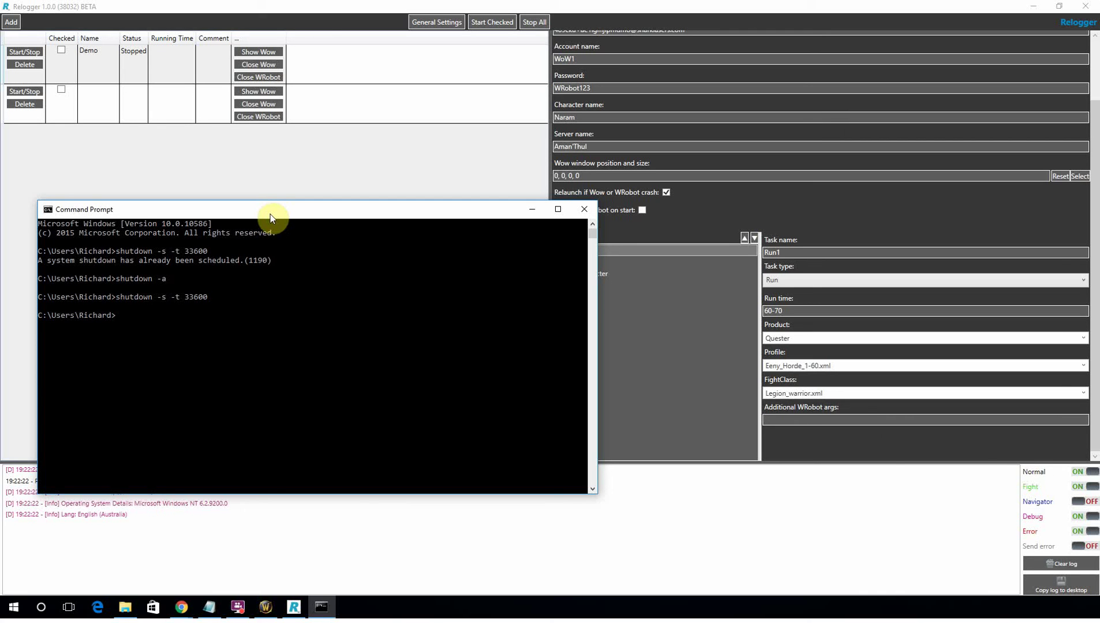
In the Relogger, add a trial task, view task types, then delete it, keeping tasks Run1–Wait2.
click(638, 344)
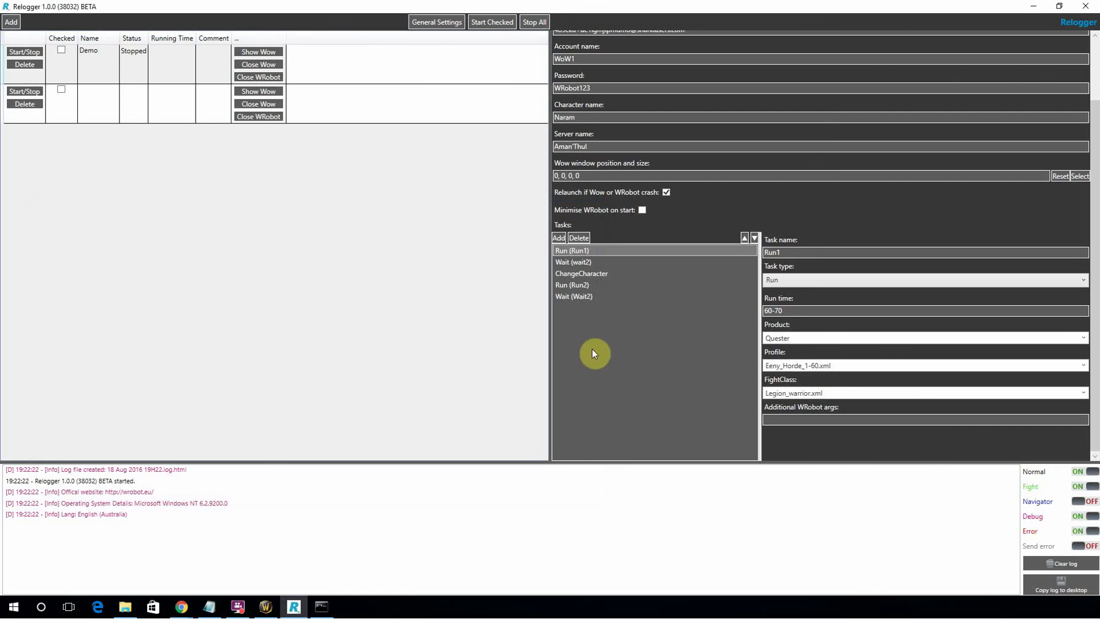
click(562, 235)
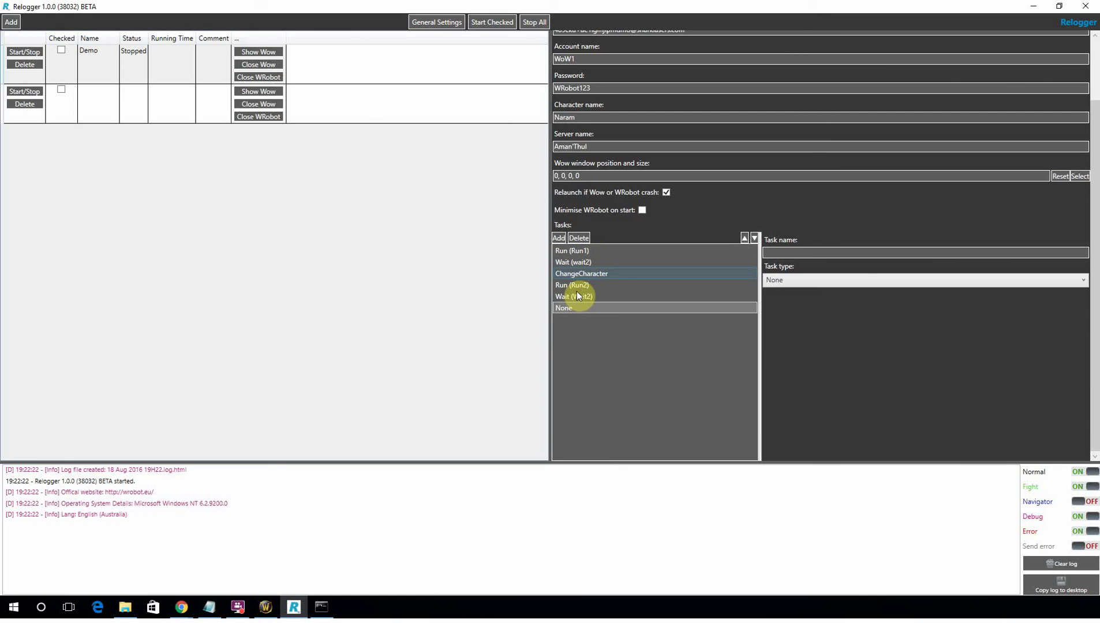
click(857, 281)
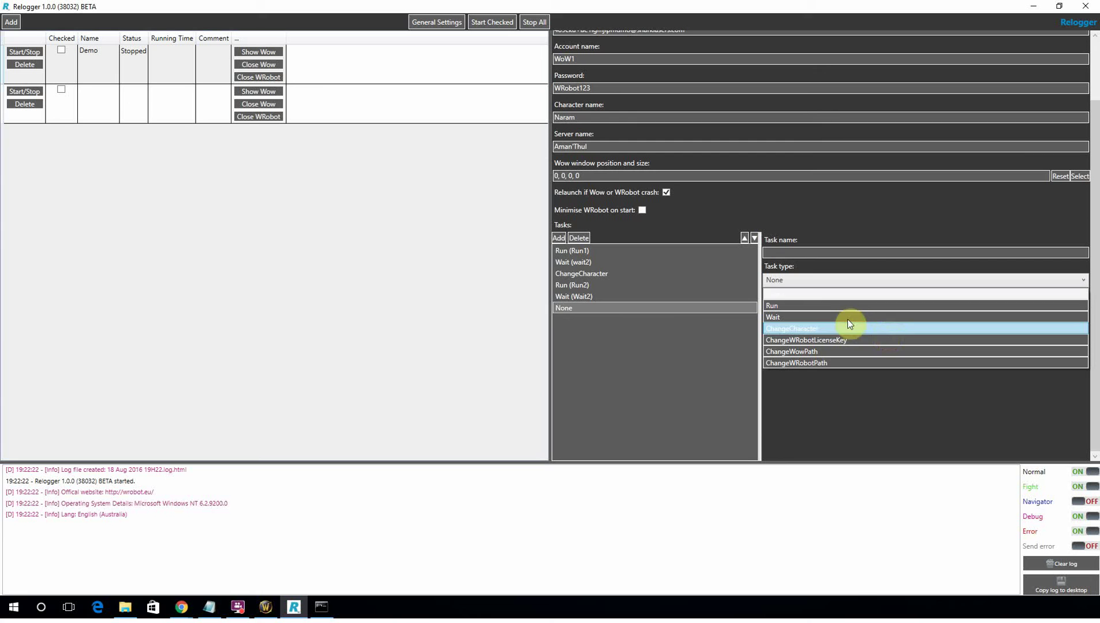
click(613, 307)
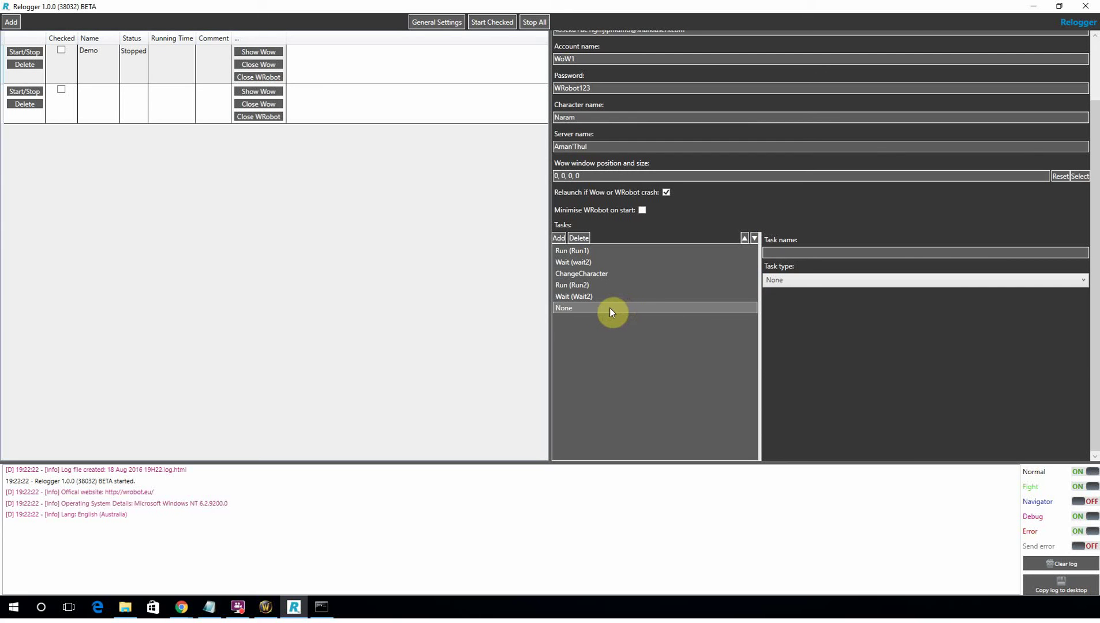
click(579, 237)
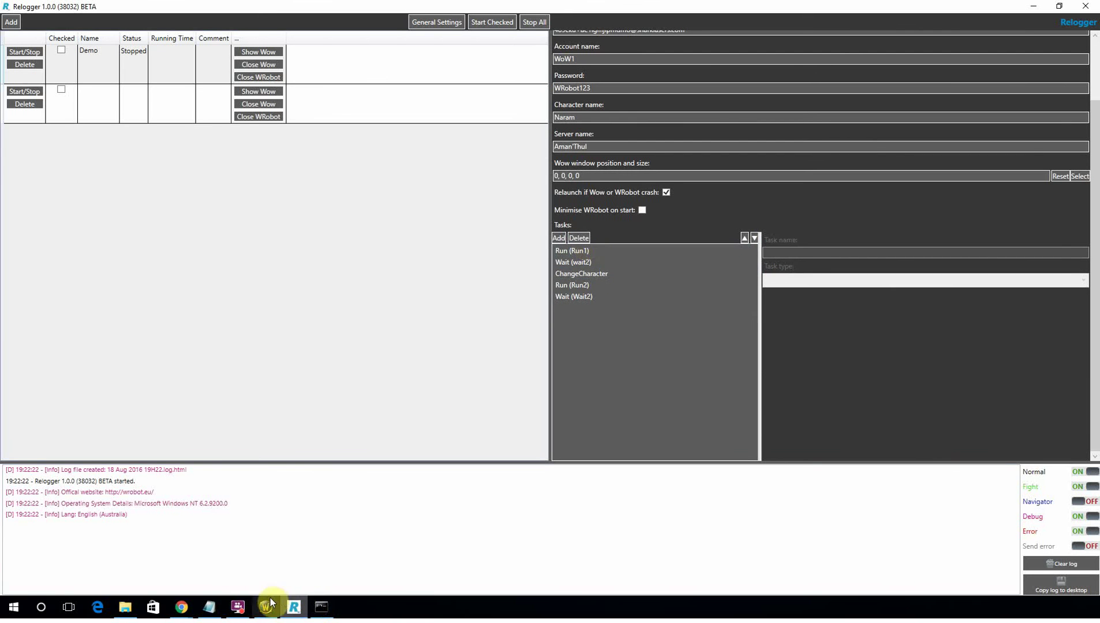
mouse_move(266, 606)
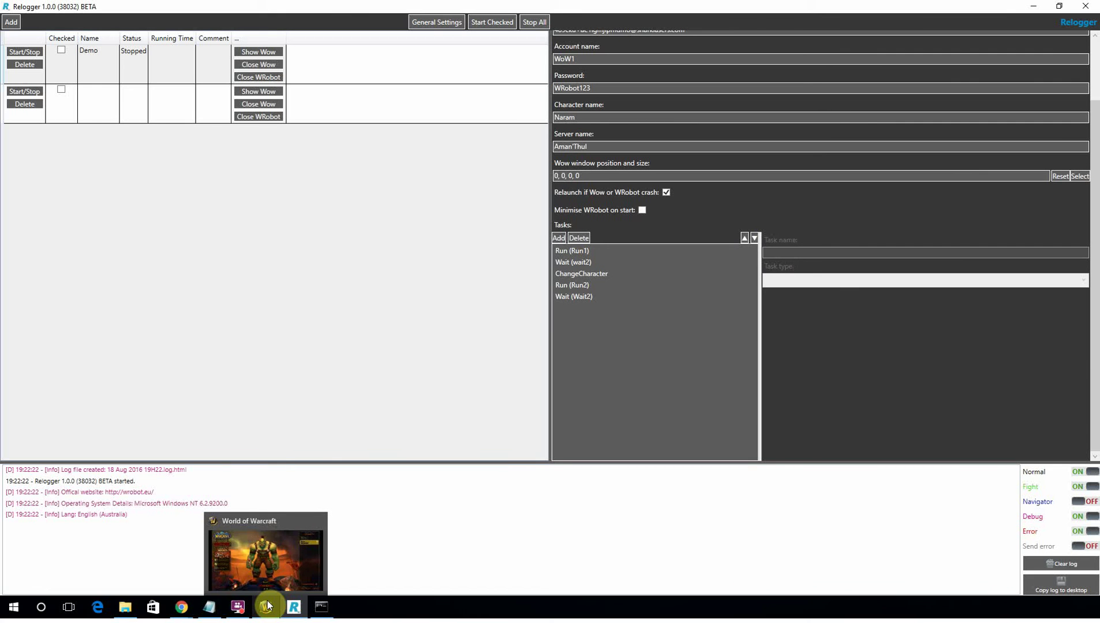